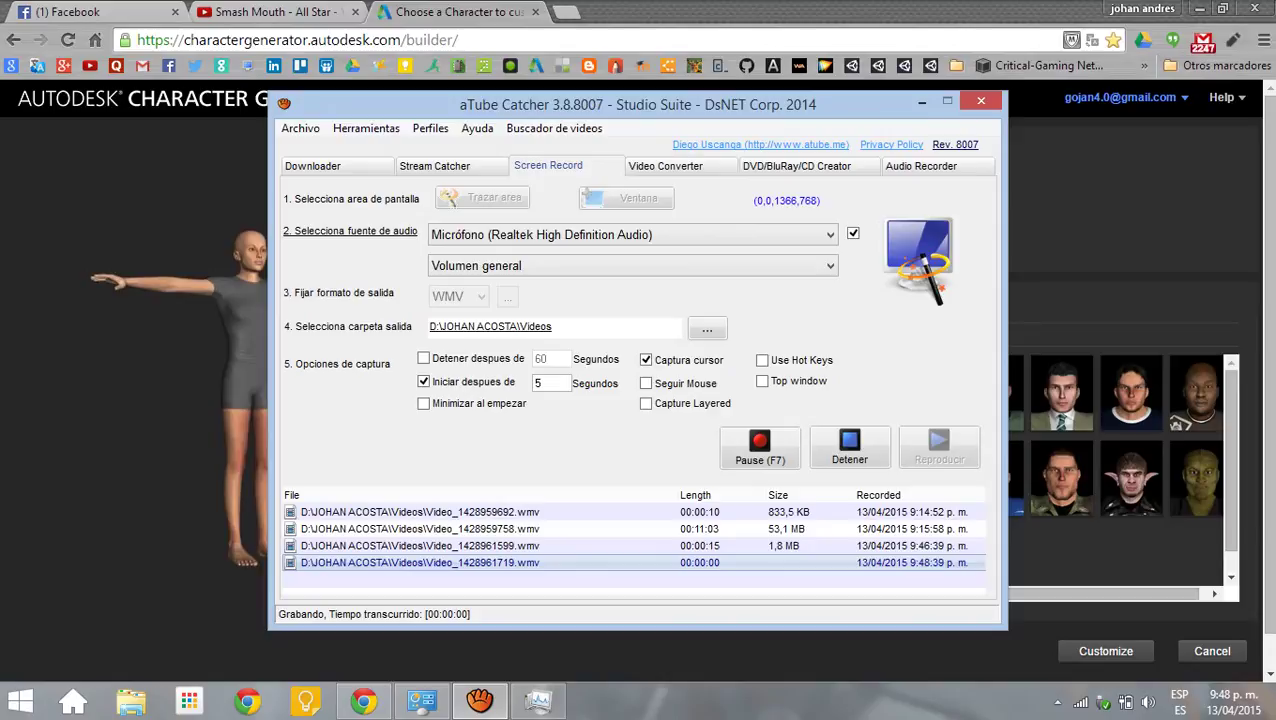
- Minimize the aTube Catcher window to reveal the Default Female character page
{"action": "left_click", "coordinate": [924, 106]}
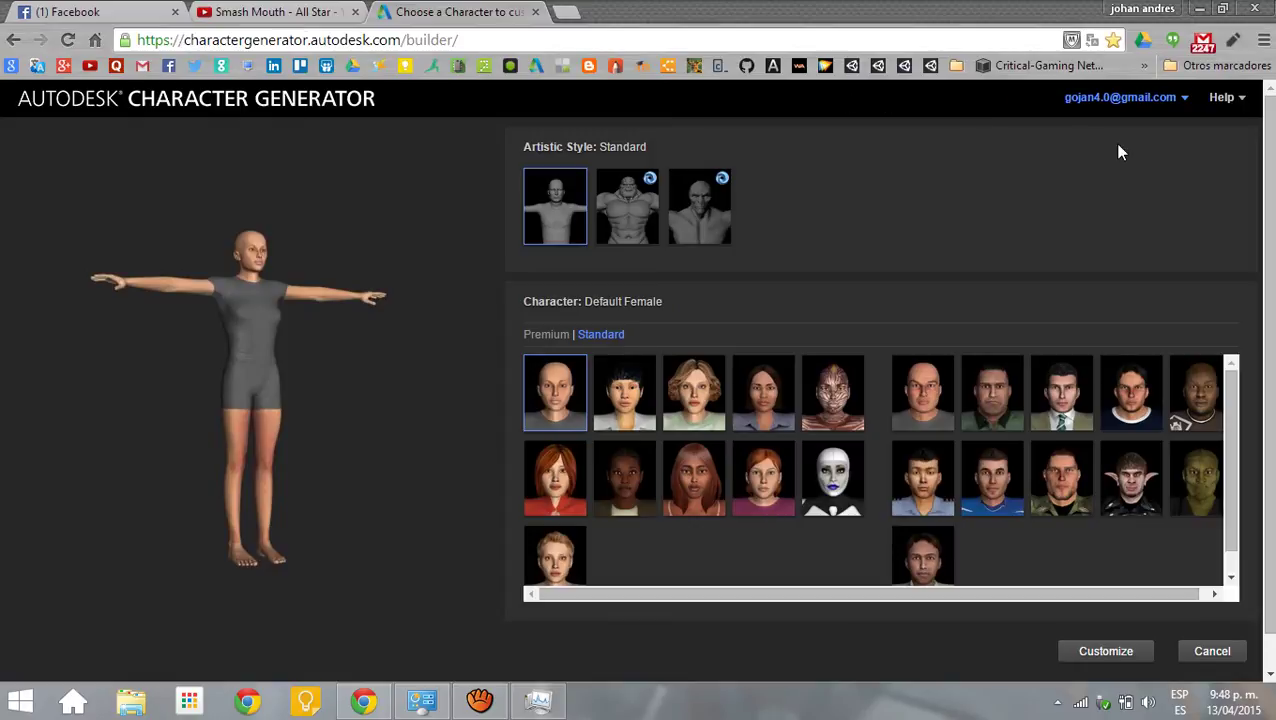
{"action": "left_click", "coordinate": [1177, 100]}
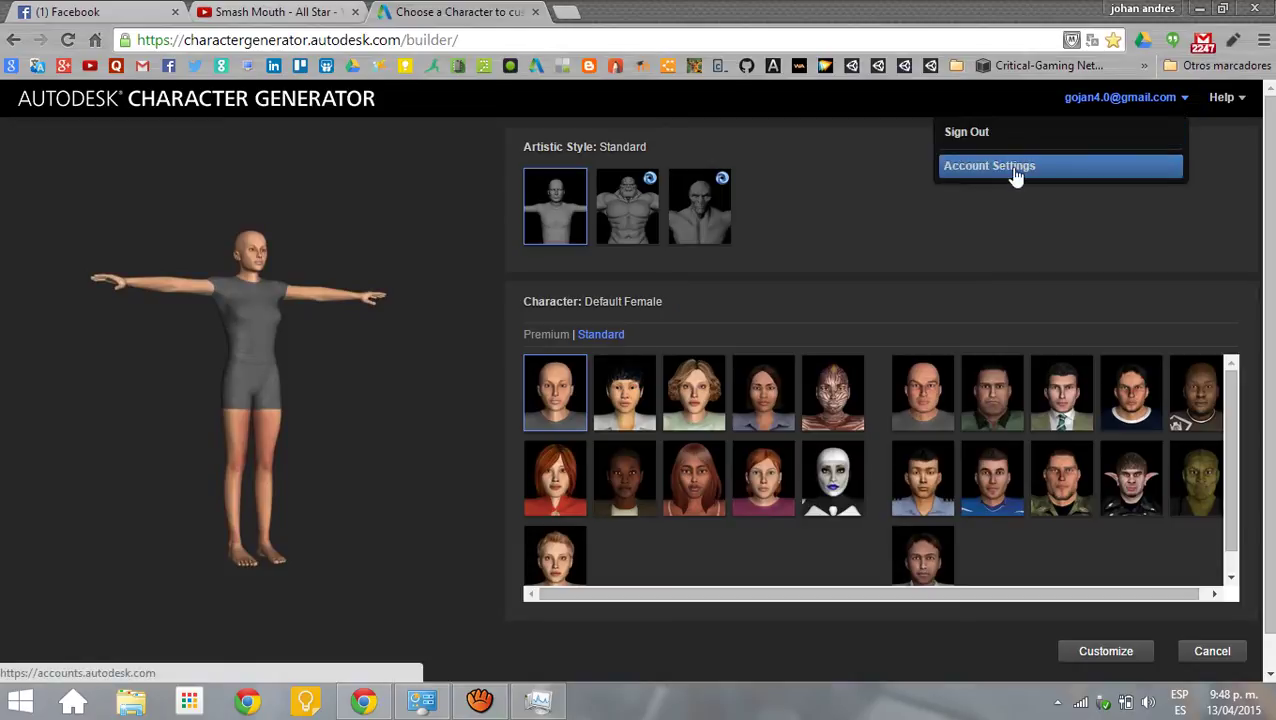
{"action": "left_click", "coordinate": [1224, 99]}
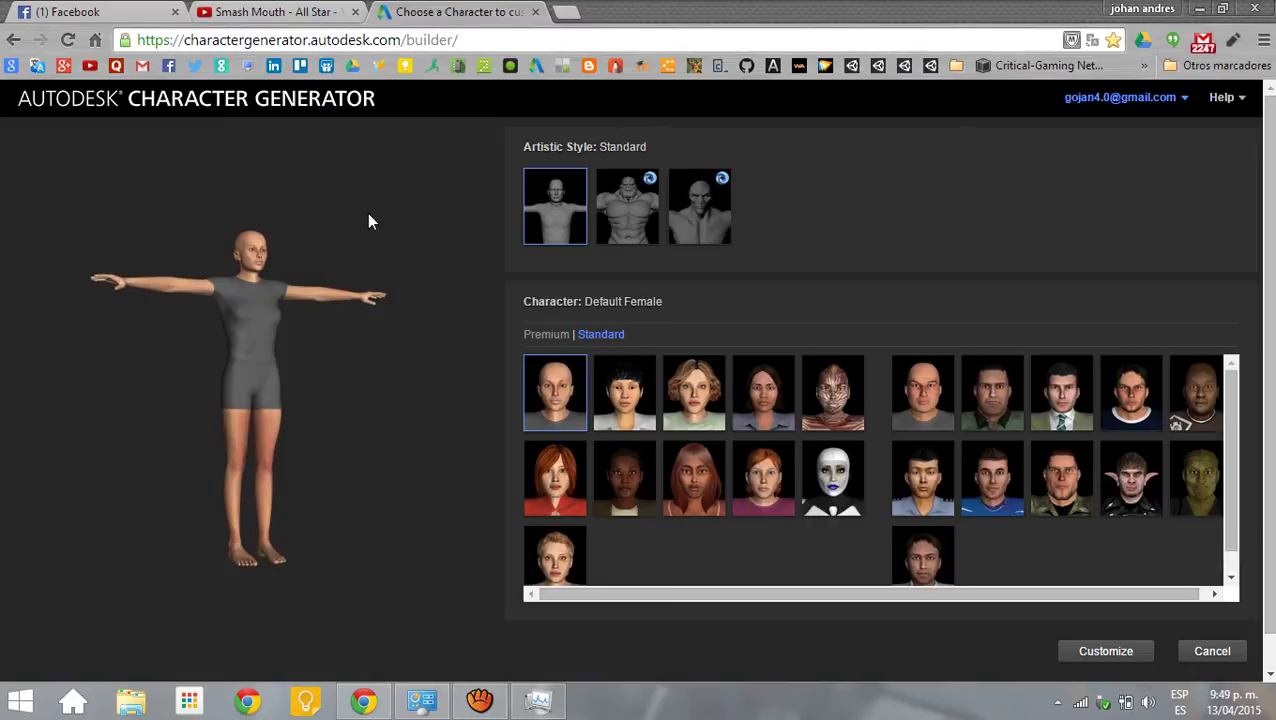
{"action": "mouse_move", "coordinate": [694, 392]}
{"action": "left_click", "coordinate": [700, 405]}
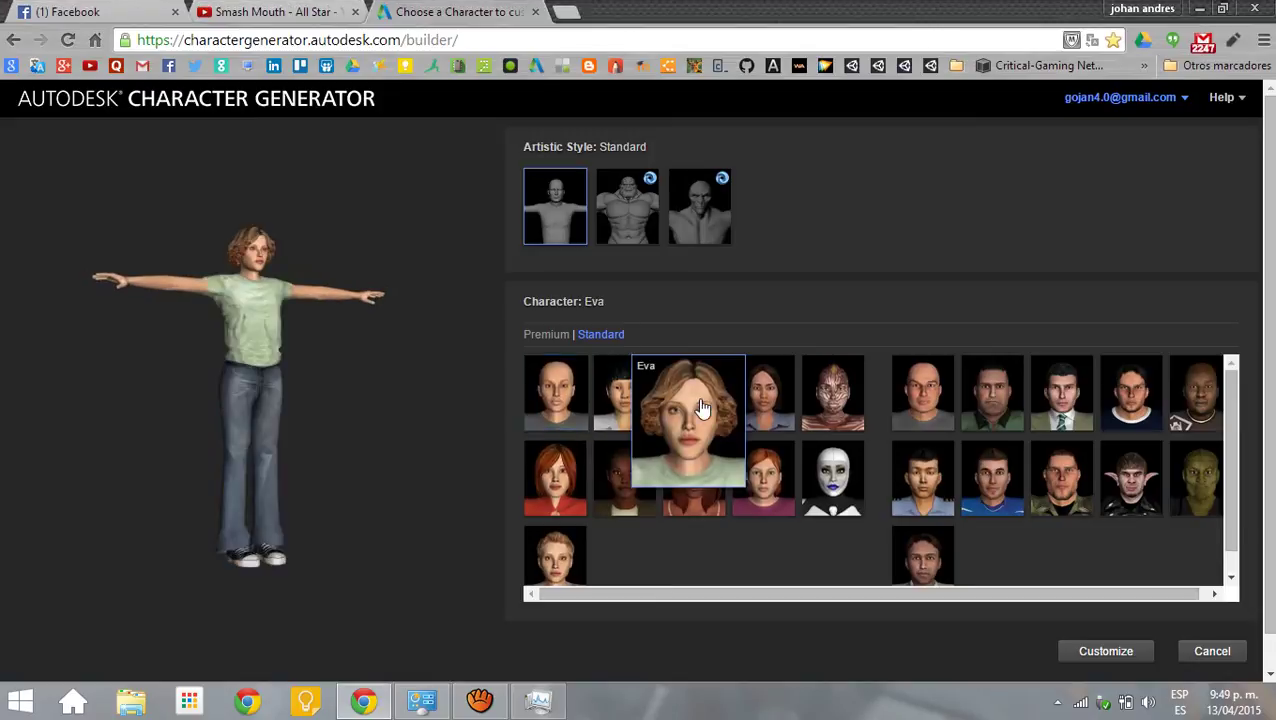
{"action": "left_click", "coordinate": [933, 418]}
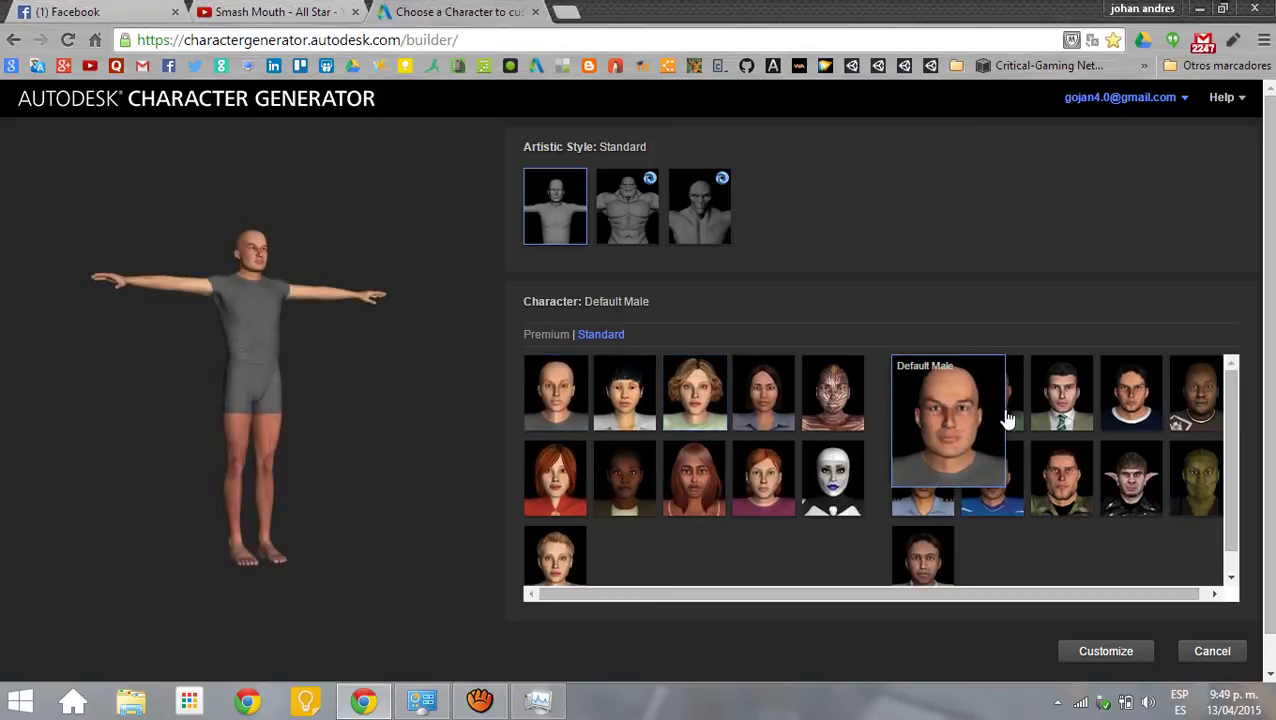
{"action": "left_click", "coordinate": [1078, 402]}
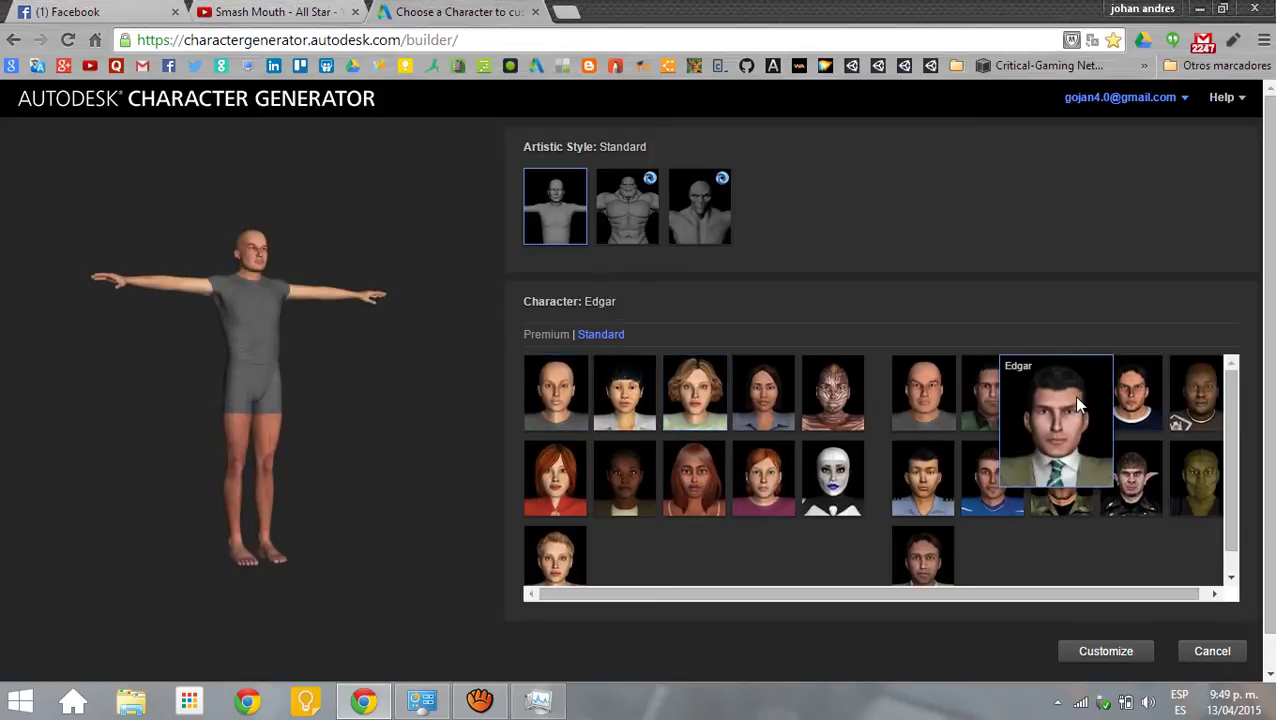
{"action": "left_click", "coordinate": [1150, 488]}
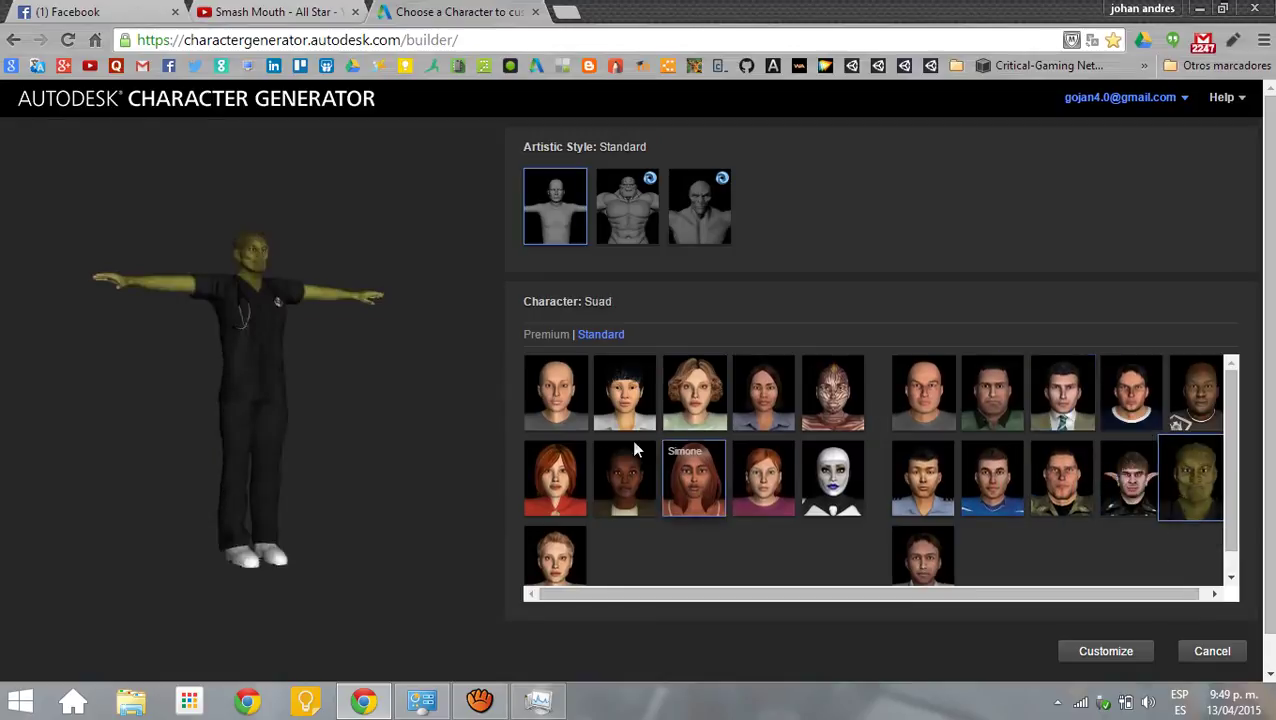
{"action": "left_click", "coordinate": [563, 388]}
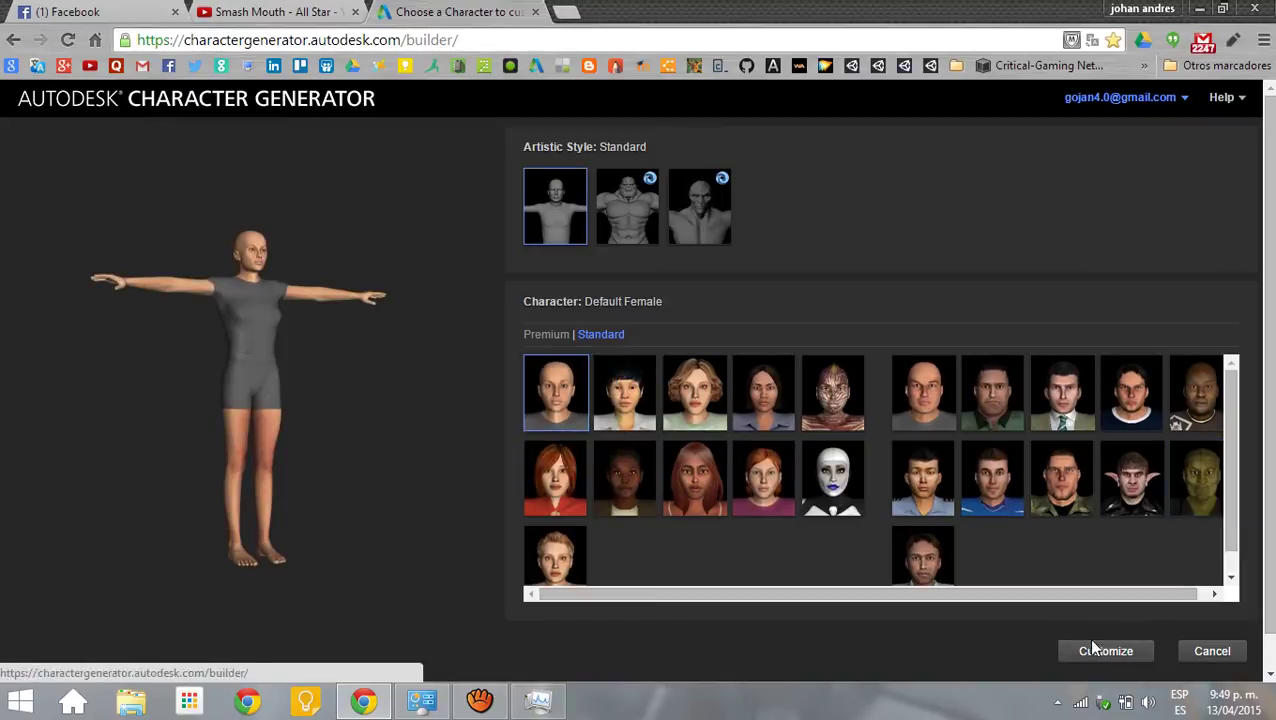
- Start customizing the character and blend the face toward Esmeralda's preset
{"action": "left_click", "coordinate": [1090, 651]}
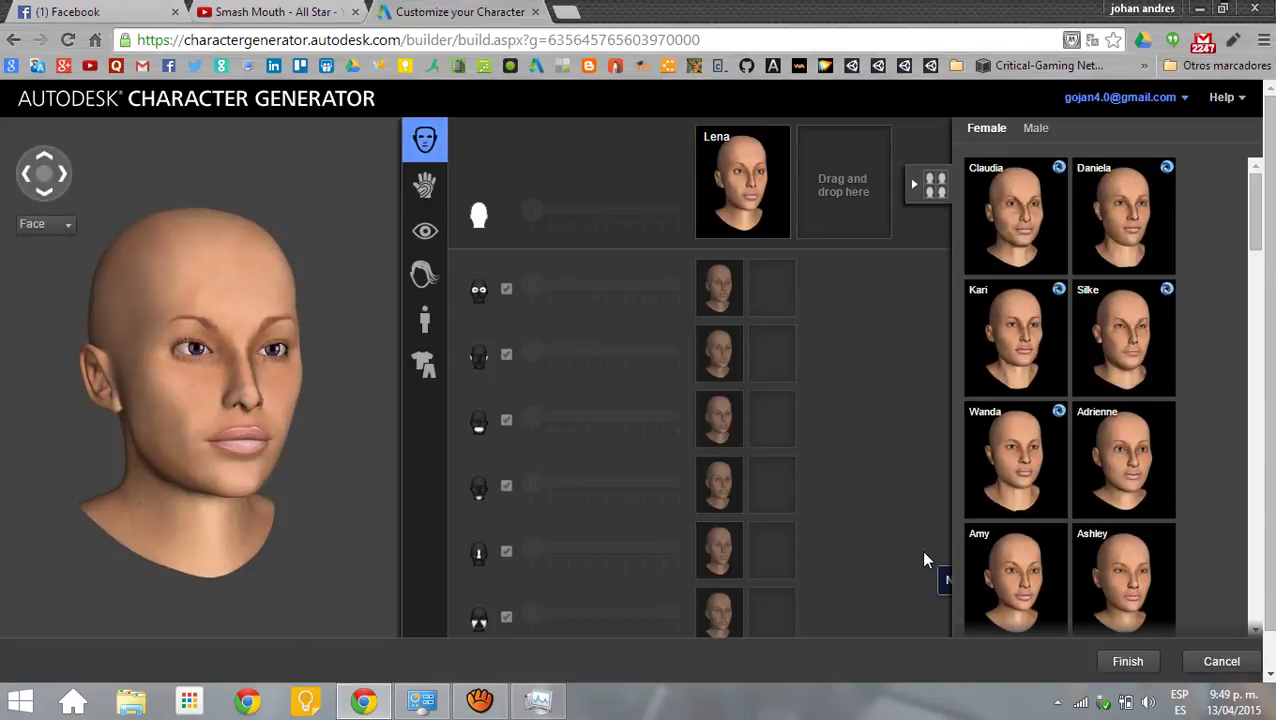
{"action": "mouse_move", "coordinate": [1124, 570]}
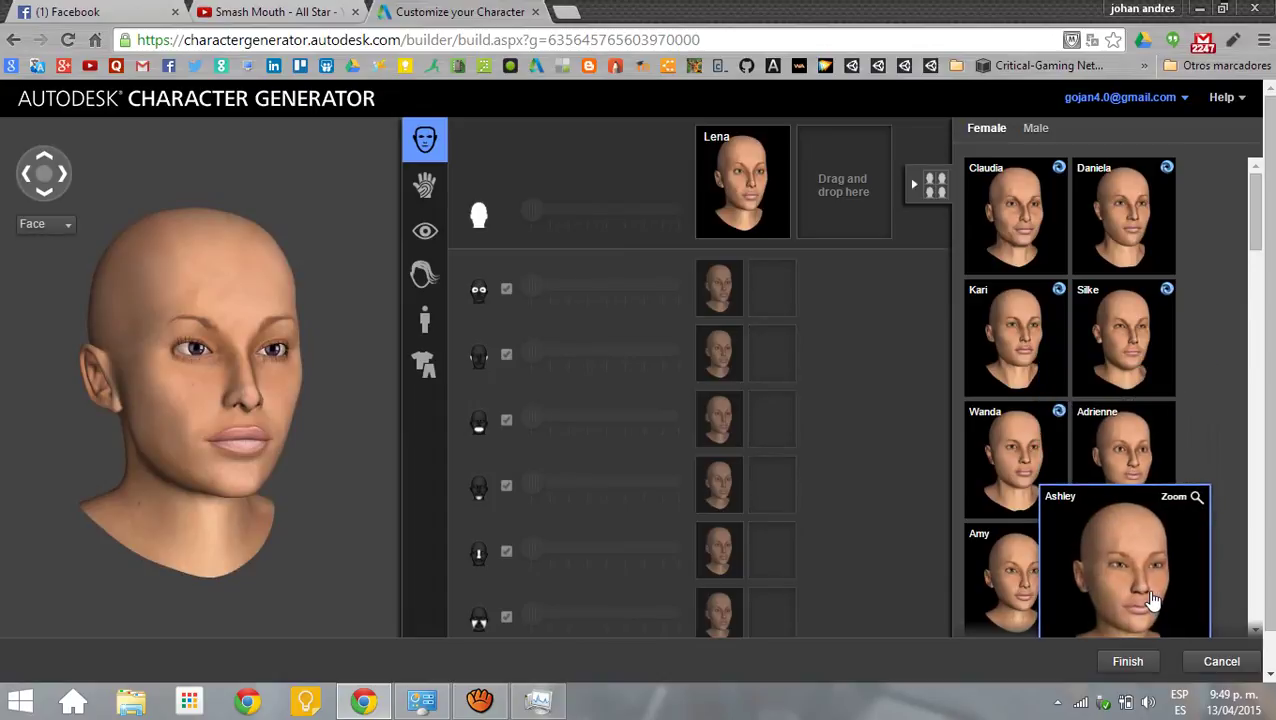
{"action": "left_click_drag", "start_coordinate": [1253, 240], "coordinate": [1253, 345]}
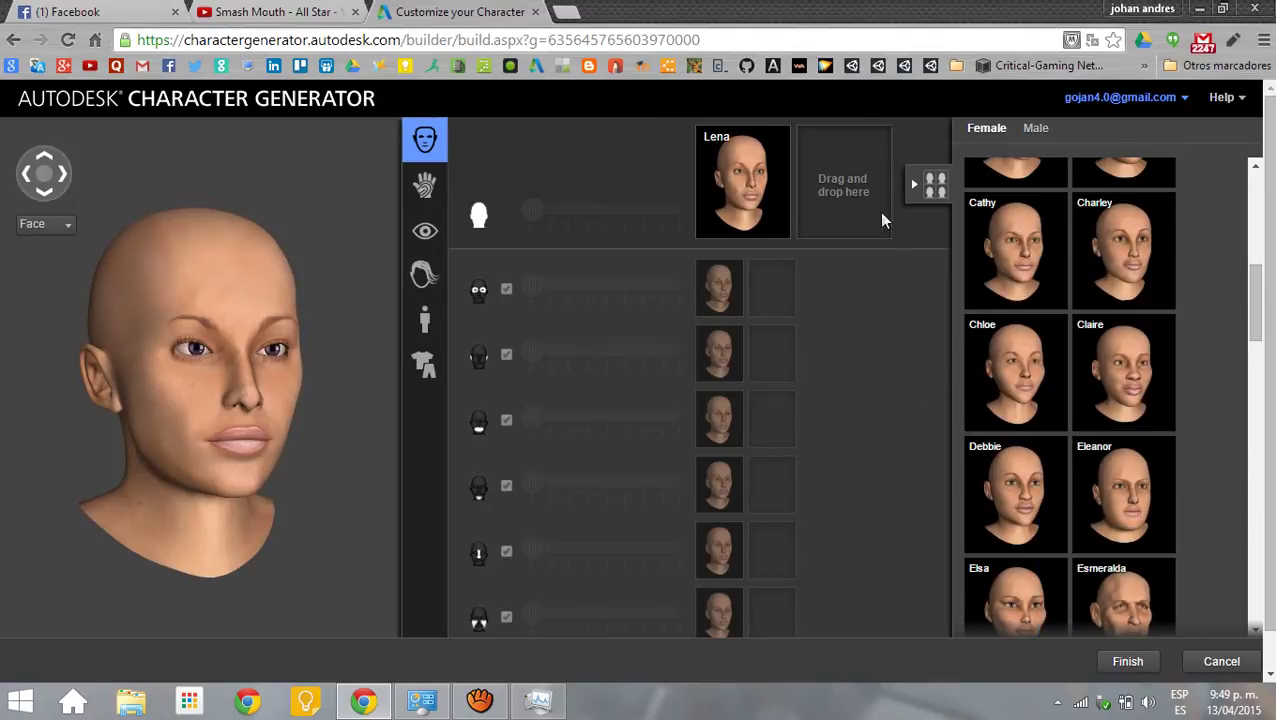
{"action": "right_click", "coordinate": [1012, 484]}
{"action": "left_click", "coordinate": [1196, 454]}
{"action": "mouse_move", "coordinate": [1122, 598]}
{"action": "left_click_drag", "start_coordinate": [1094, 540], "coordinate": [861, 178]}
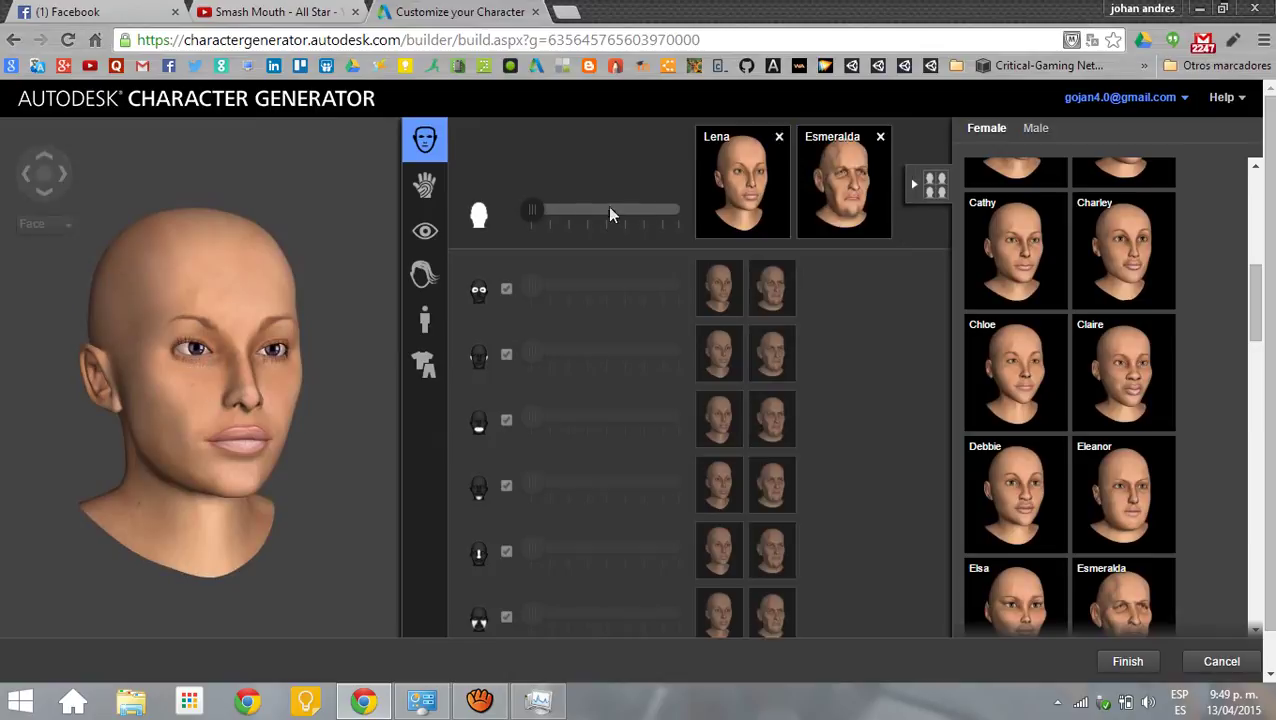
{"action": "mouse_move", "coordinate": [535, 211]}
{"action": "left_mouse_down"}
{"action": "mouse_move", "coordinate": [591, 211]}
{"action": "mouse_move", "coordinate": [611, 226]}
{"action": "left_mouse_up"}
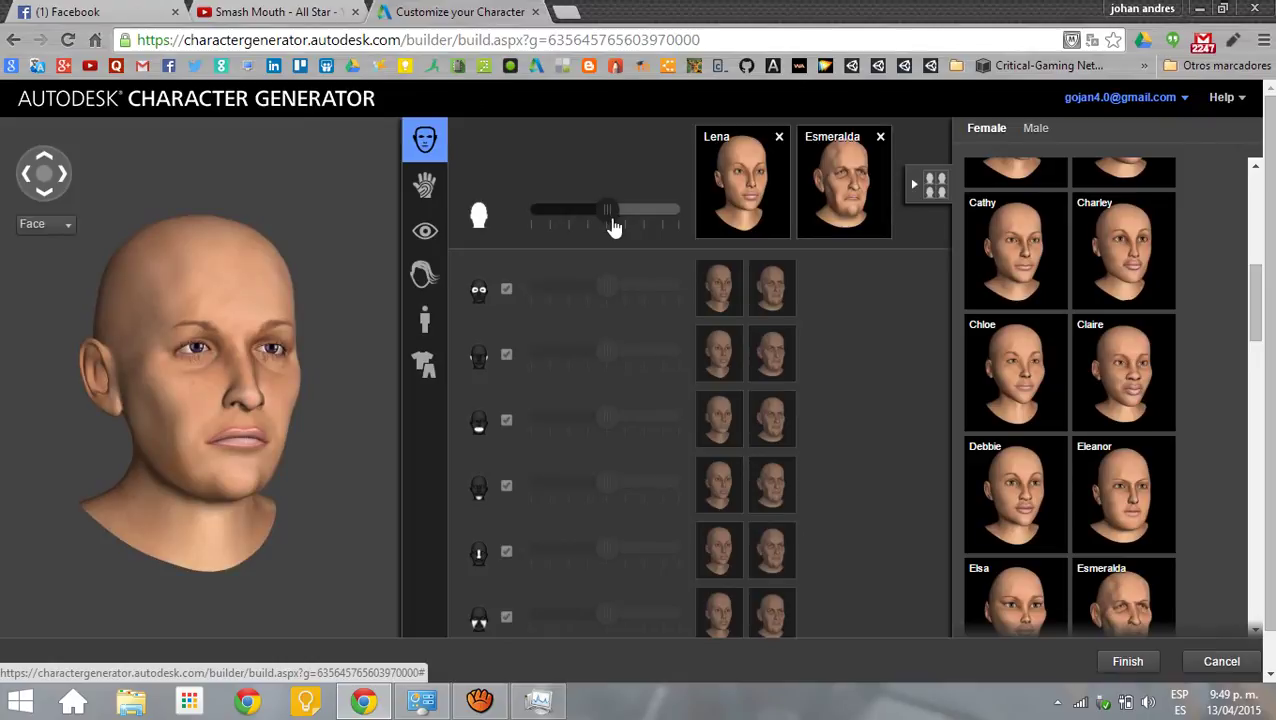
- Try Miss Bones in place of Lena, make it less skeletal, then remove it
{"action": "left_click_drag", "start_coordinate": [1258, 326], "coordinate": [1263, 498]}
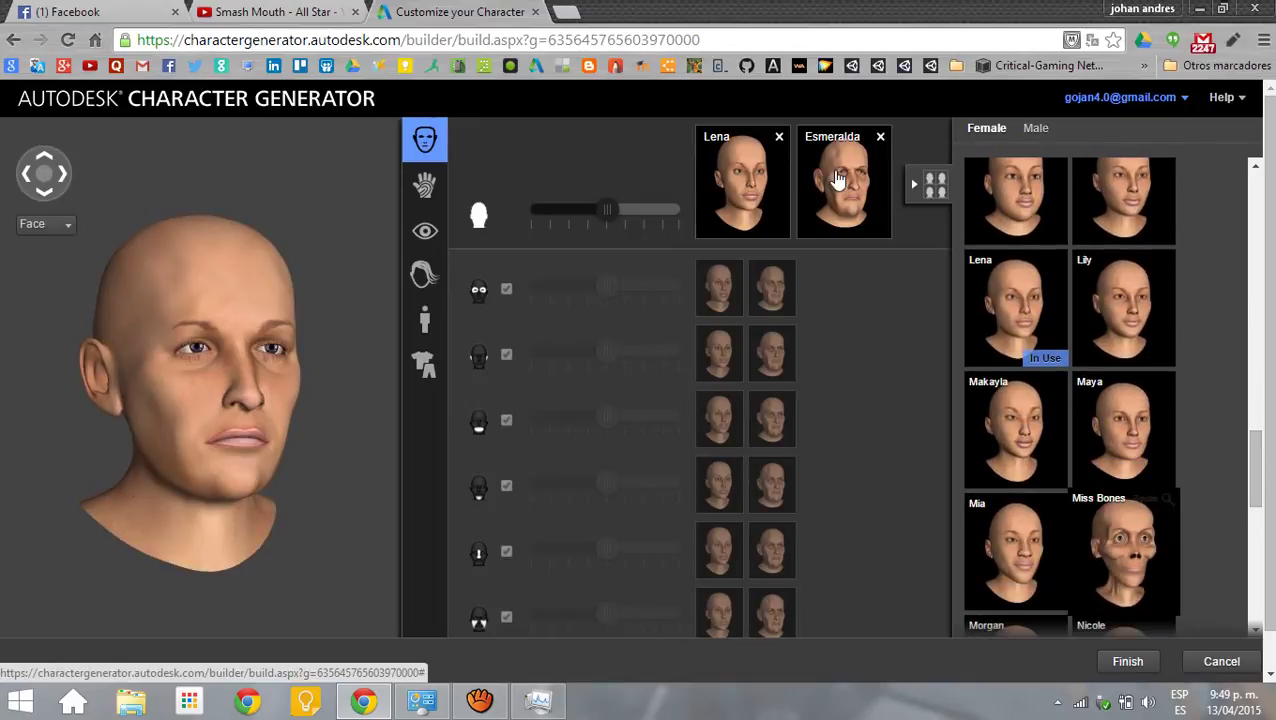
{"action": "left_click", "coordinate": [781, 138]}
{"action": "mouse_move", "coordinate": [1108, 546]}
{"action": "left_mouse_down"}
{"action": "mouse_move", "coordinate": [828, 330]}
{"action": "mouse_move", "coordinate": [743, 181]}
{"action": "left_mouse_up"}
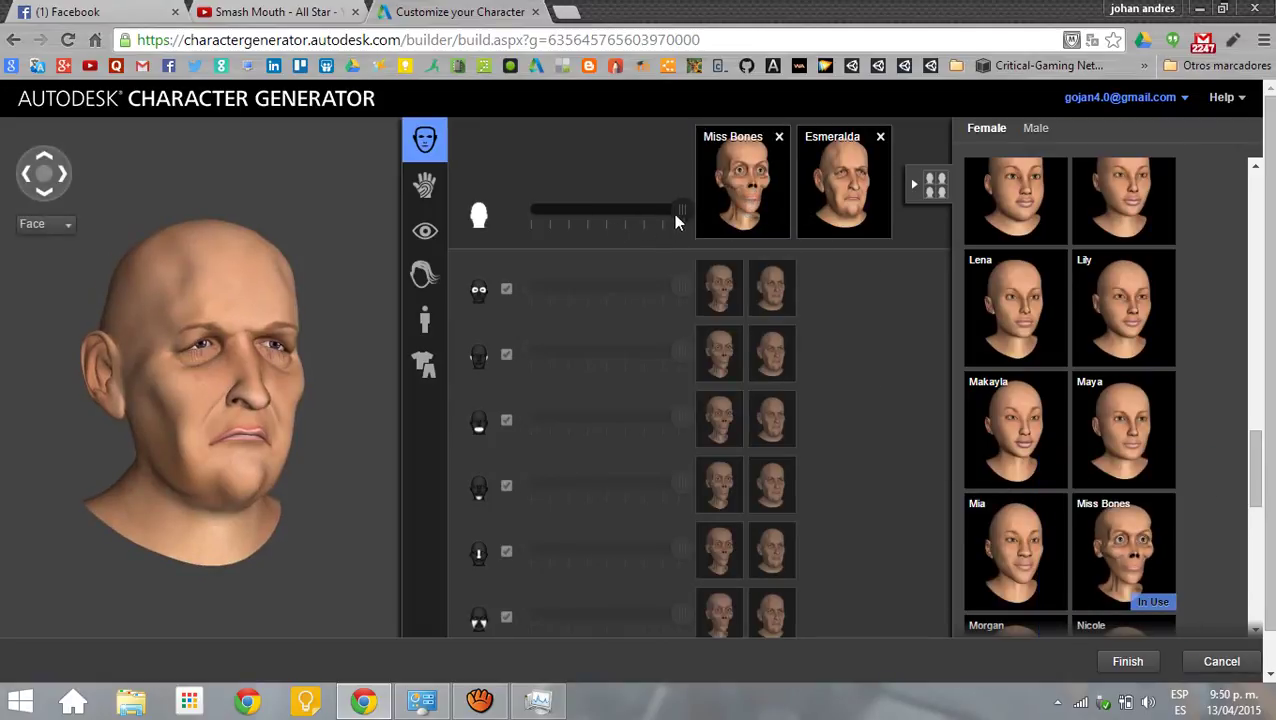
{"action": "left_click_drag", "start_coordinate": [676, 216], "coordinate": [591, 221]}
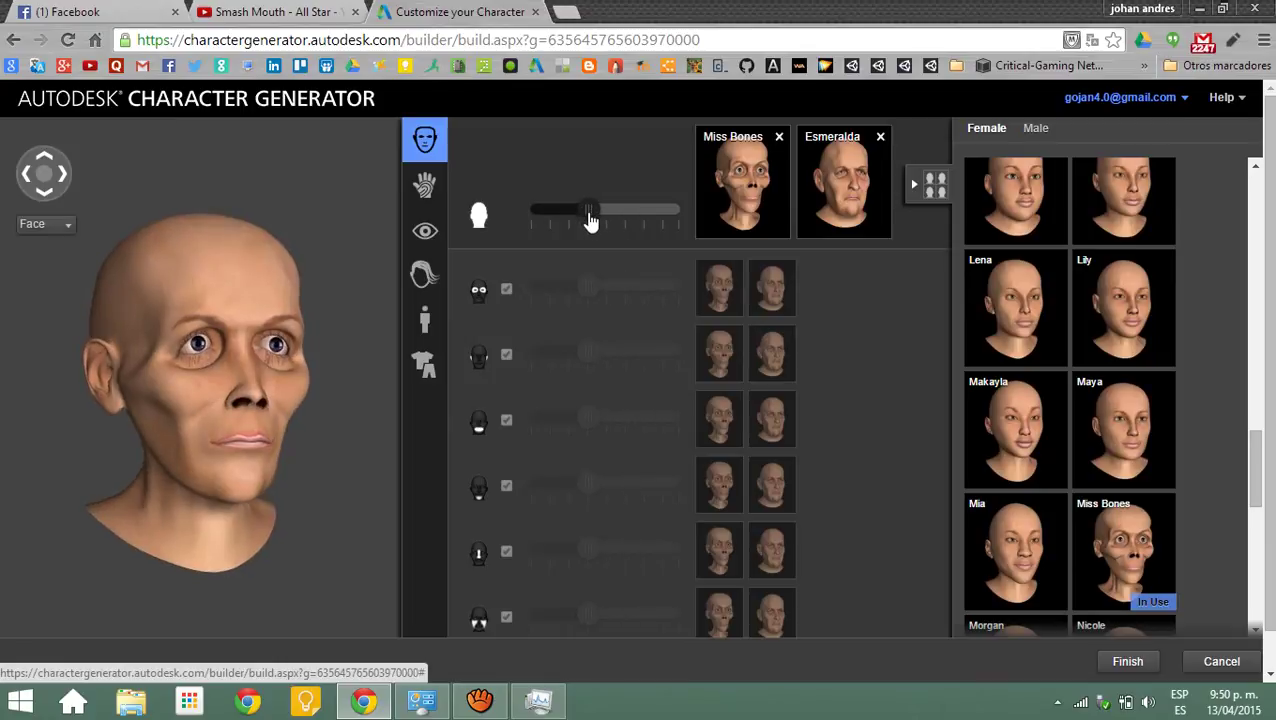
{"action": "left_click", "coordinate": [781, 139]}
- Restore Lena, replace Esmeralda with Makayla, and set the blend partway toward Makayla
{"action": "mouse_move", "coordinate": [1013, 291]}
{"action": "left_mouse_down"}
{"action": "mouse_move", "coordinate": [819, 240]}
{"action": "mouse_move", "coordinate": [735, 175]}
{"action": "left_mouse_up"}
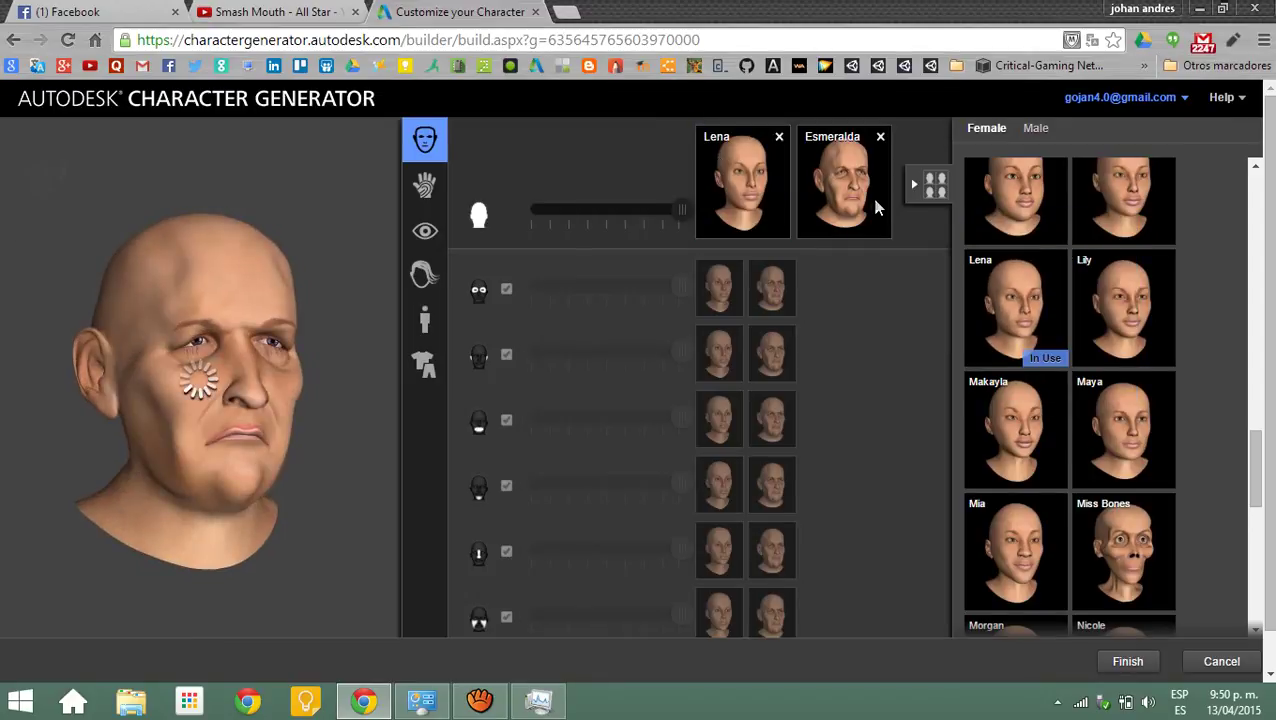
{"action": "left_click", "coordinate": [880, 138]}
{"action": "mouse_move", "coordinate": [1123, 430]}
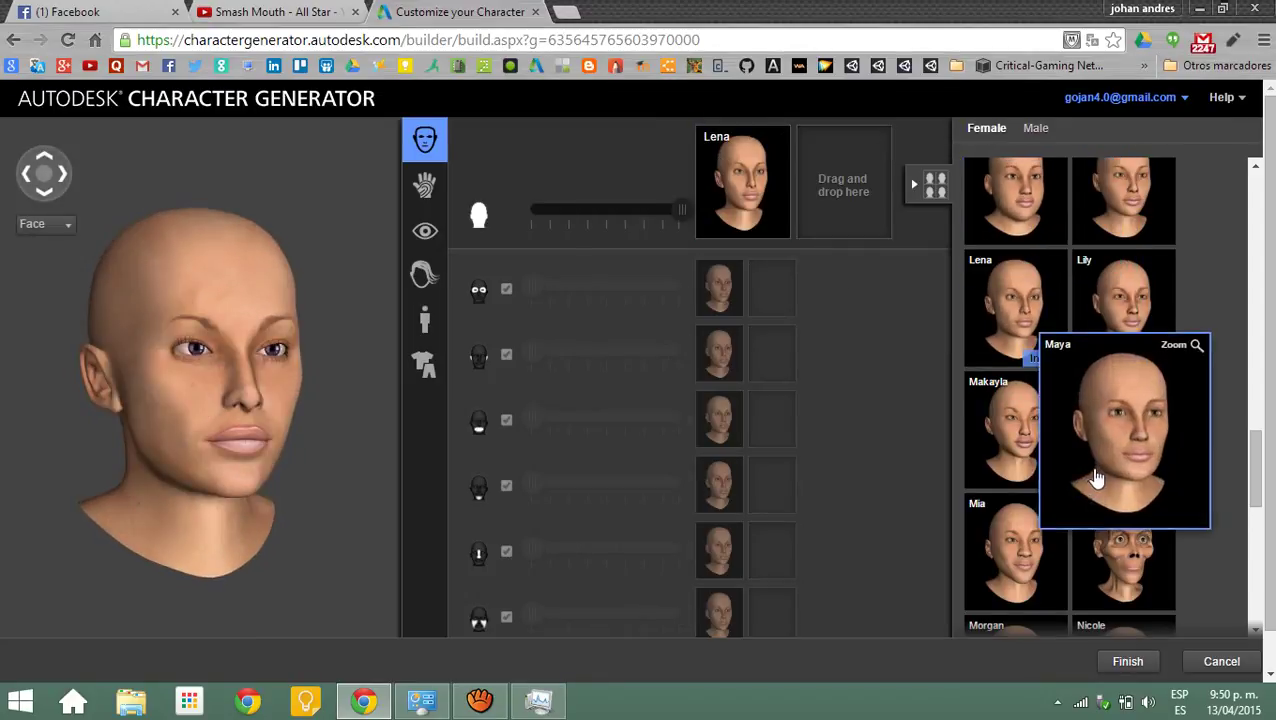
{"action": "left_click_drag", "start_coordinate": [1018, 447], "coordinate": [835, 201]}
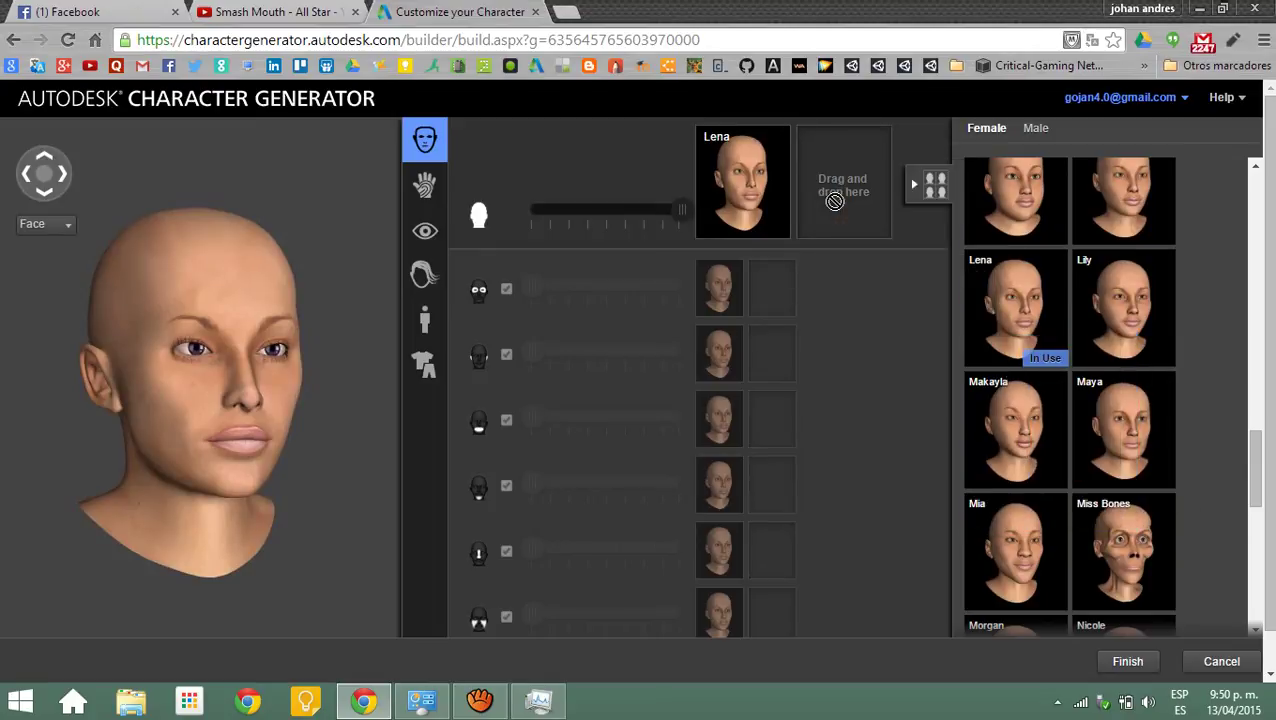
{"action": "left_click_drag", "start_coordinate": [1000, 407], "coordinate": [848, 162]}
{"action": "left_click_drag", "start_coordinate": [555, 220], "coordinate": [610, 219]}
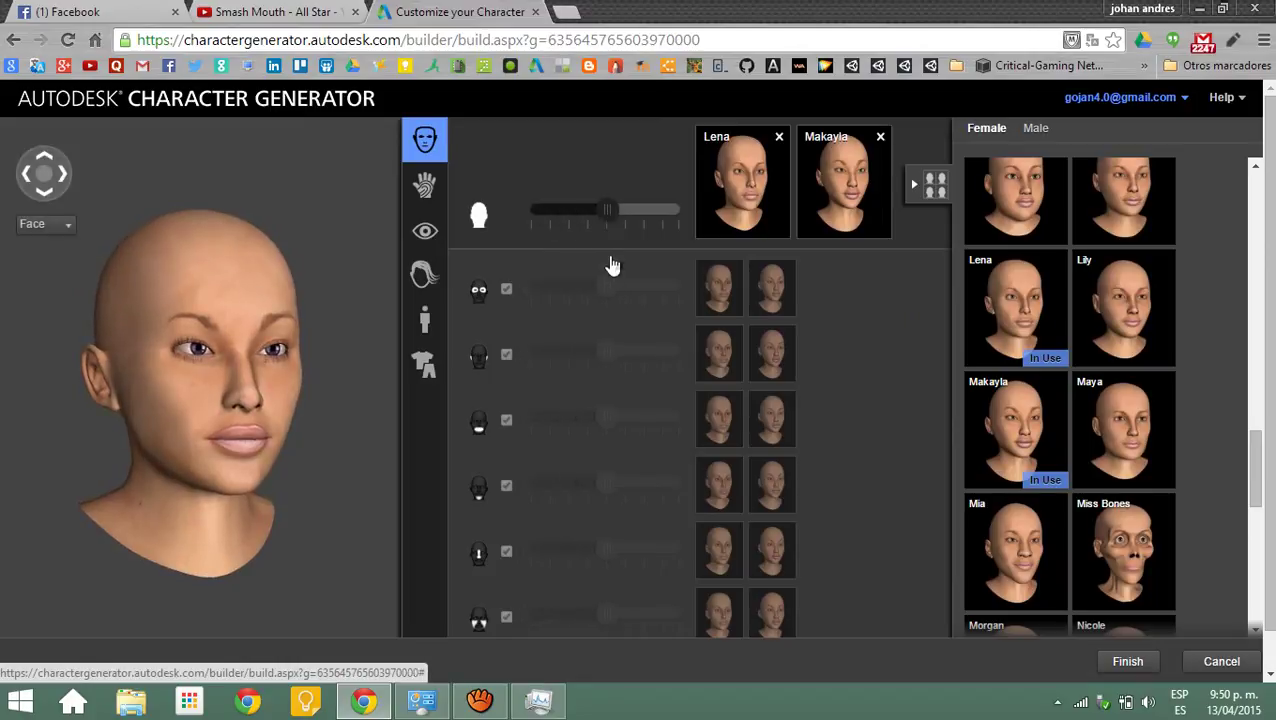
{"action": "left_click", "coordinate": [424, 278]}
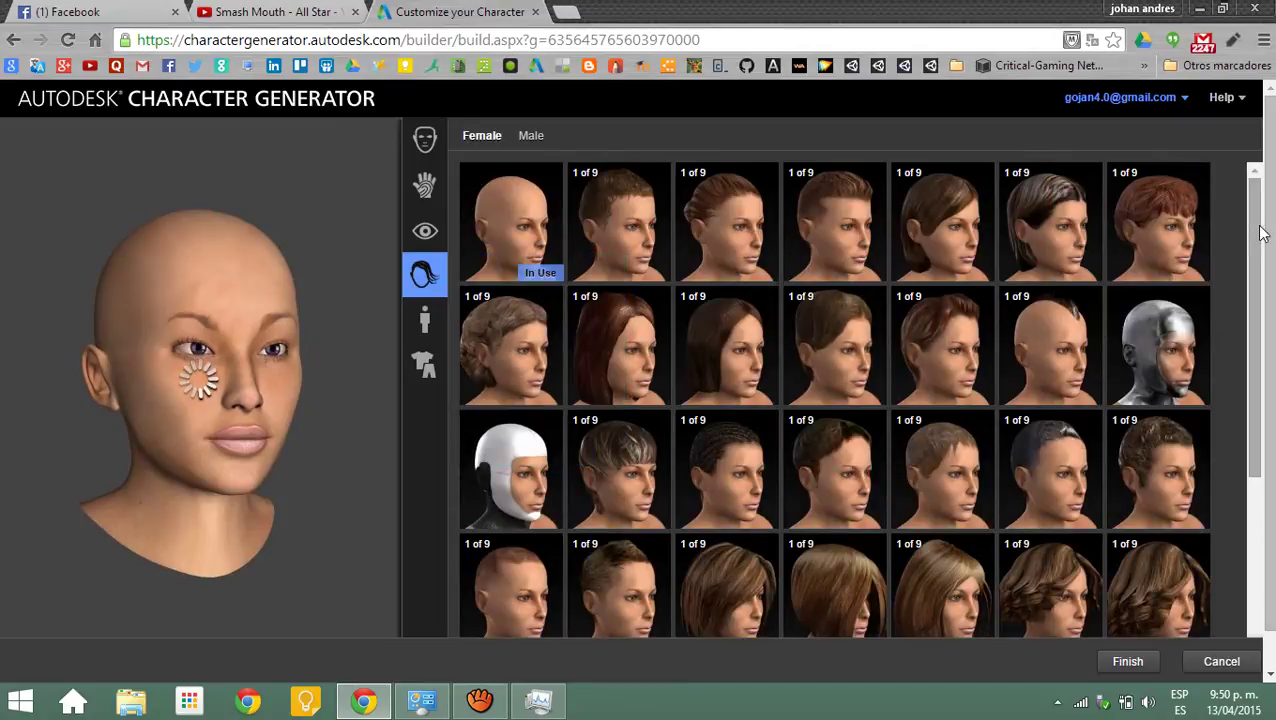
- Apply the braided updo hairstyle and choose its white-haired colour variant
{"action": "left_click_drag", "start_coordinate": [1257, 236], "coordinate": [1240, 251]}
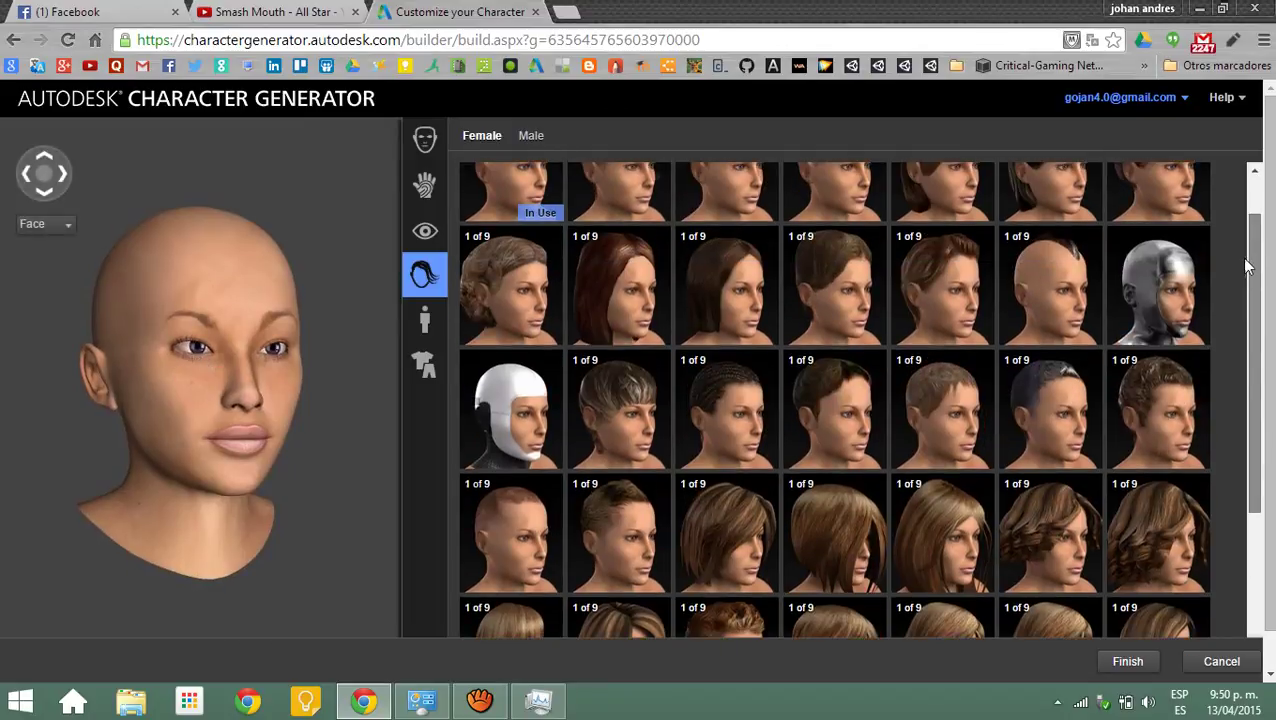
{"action": "mouse_move", "coordinate": [510, 345]}
{"action": "left_click", "coordinate": [533, 352]}
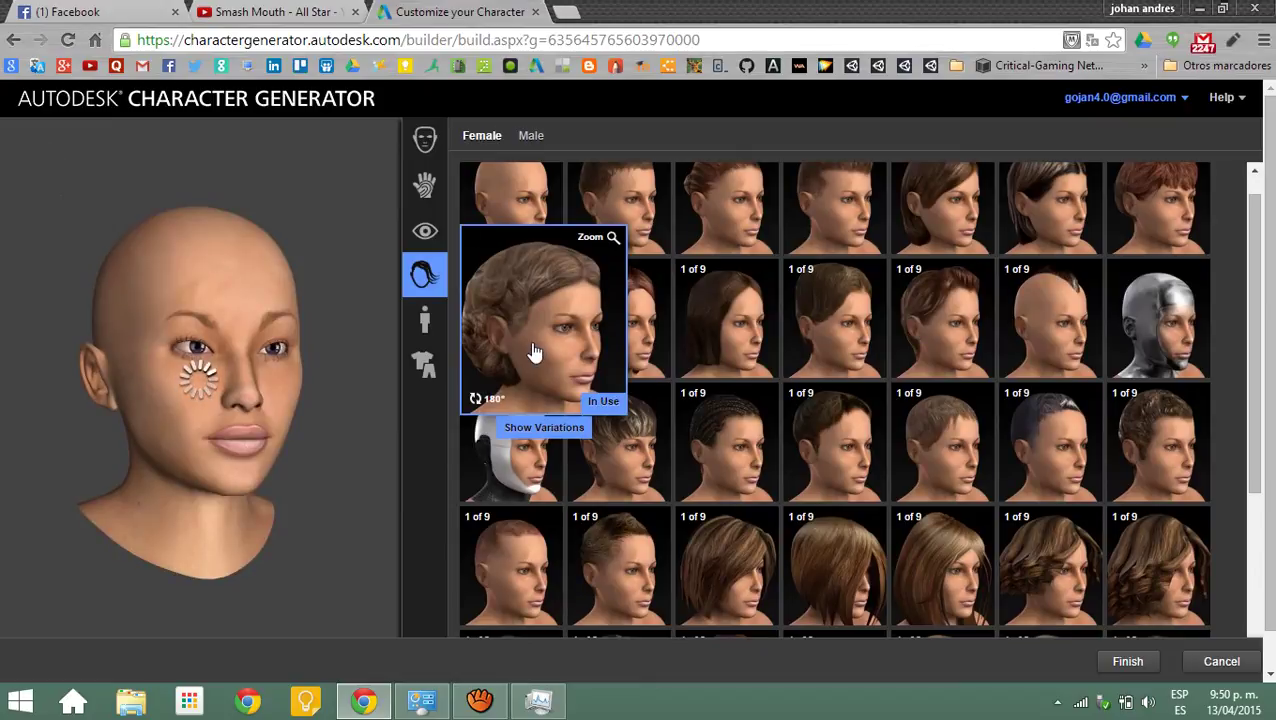
{"action": "left_click", "coordinate": [547, 429]}
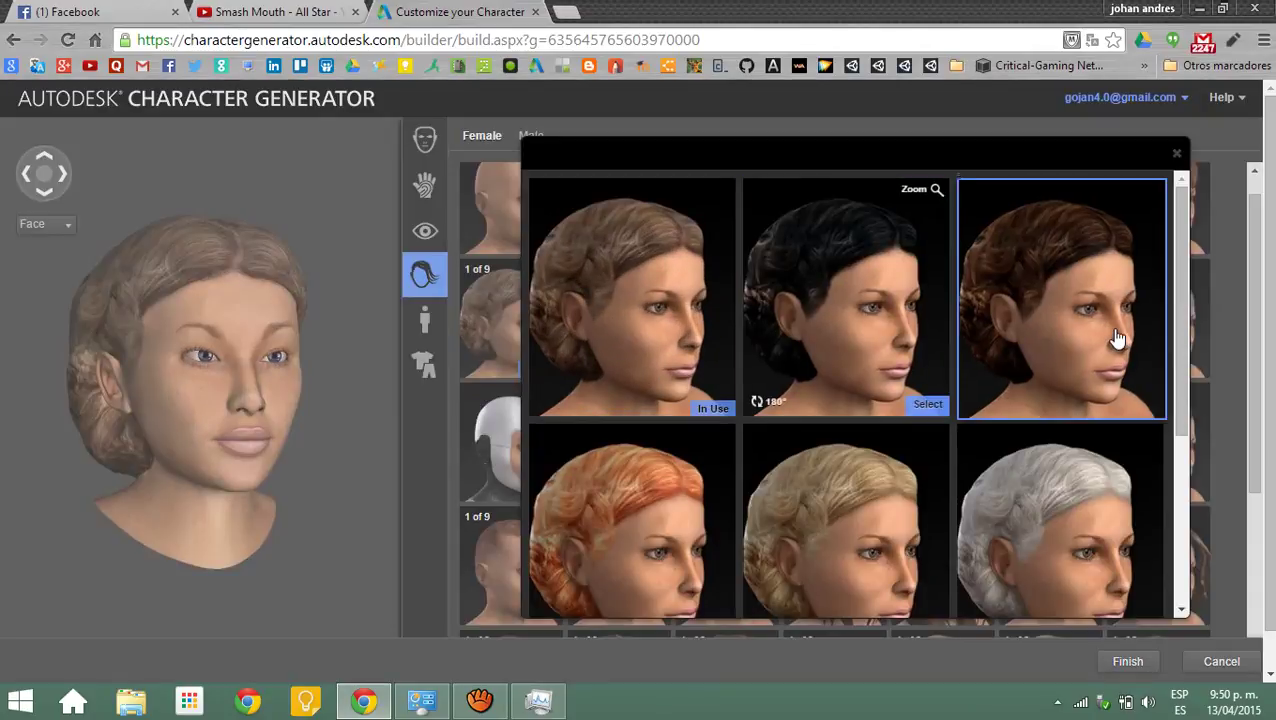
{"action": "mouse_move", "coordinate": [1181, 260]}
{"action": "left_mouse_down"}
{"action": "mouse_move", "coordinate": [1177, 452]}
{"action": "mouse_move", "coordinate": [1164, 335]}
{"action": "left_mouse_up"}
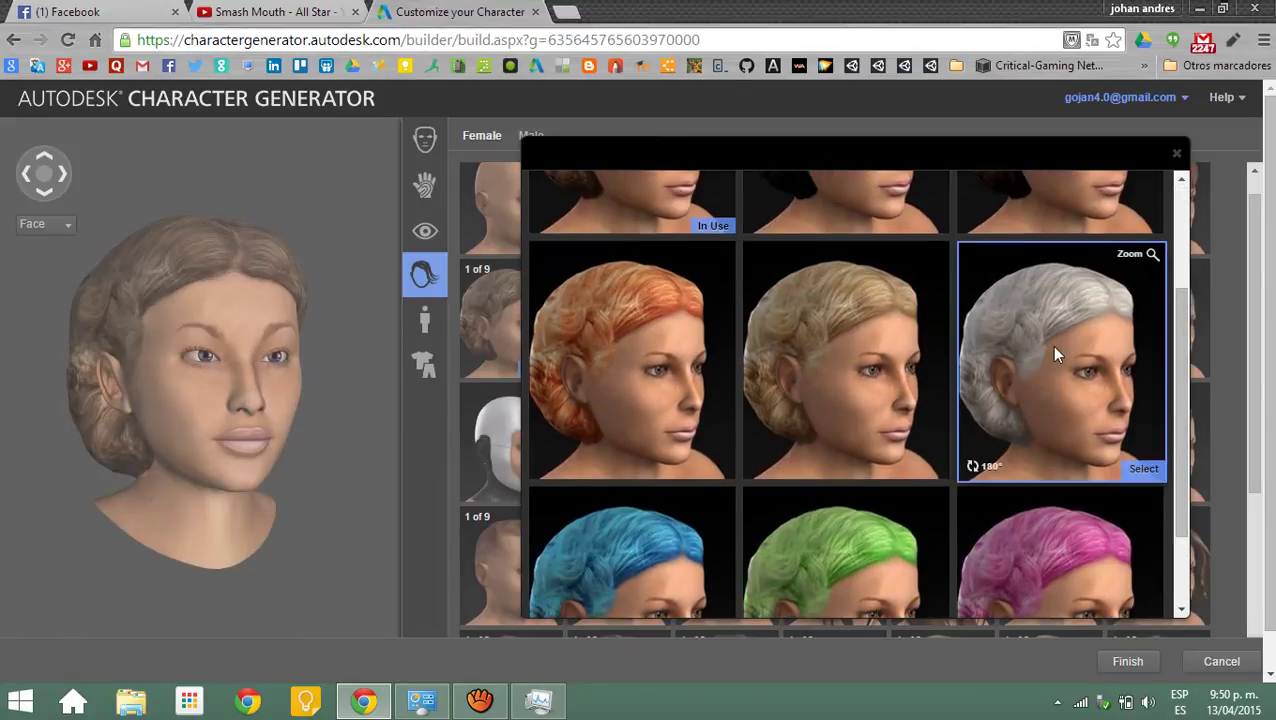
{"action": "left_click", "coordinate": [1051, 345]}
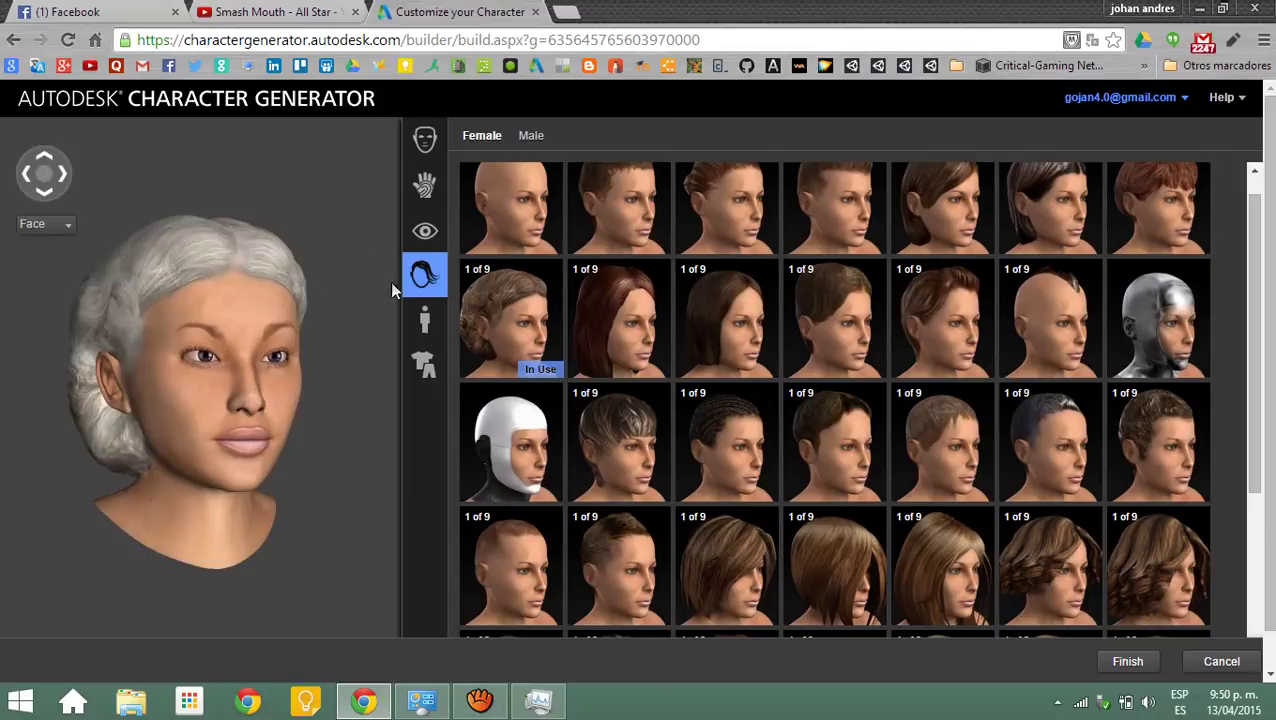
- Add the Elsa body preset to the body blend and remove Lena
{"action": "left_click", "coordinate": [426, 320]}
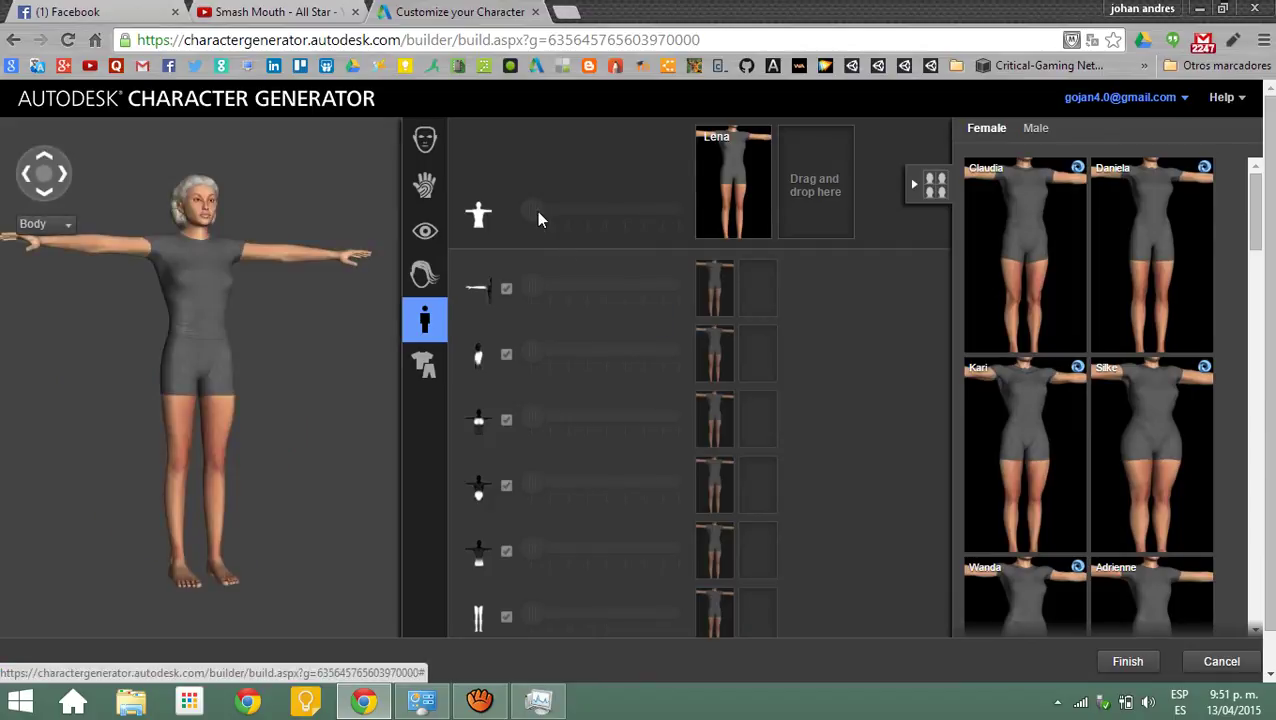
{"action": "left_click_drag", "start_coordinate": [1260, 224], "coordinate": [1257, 330]}
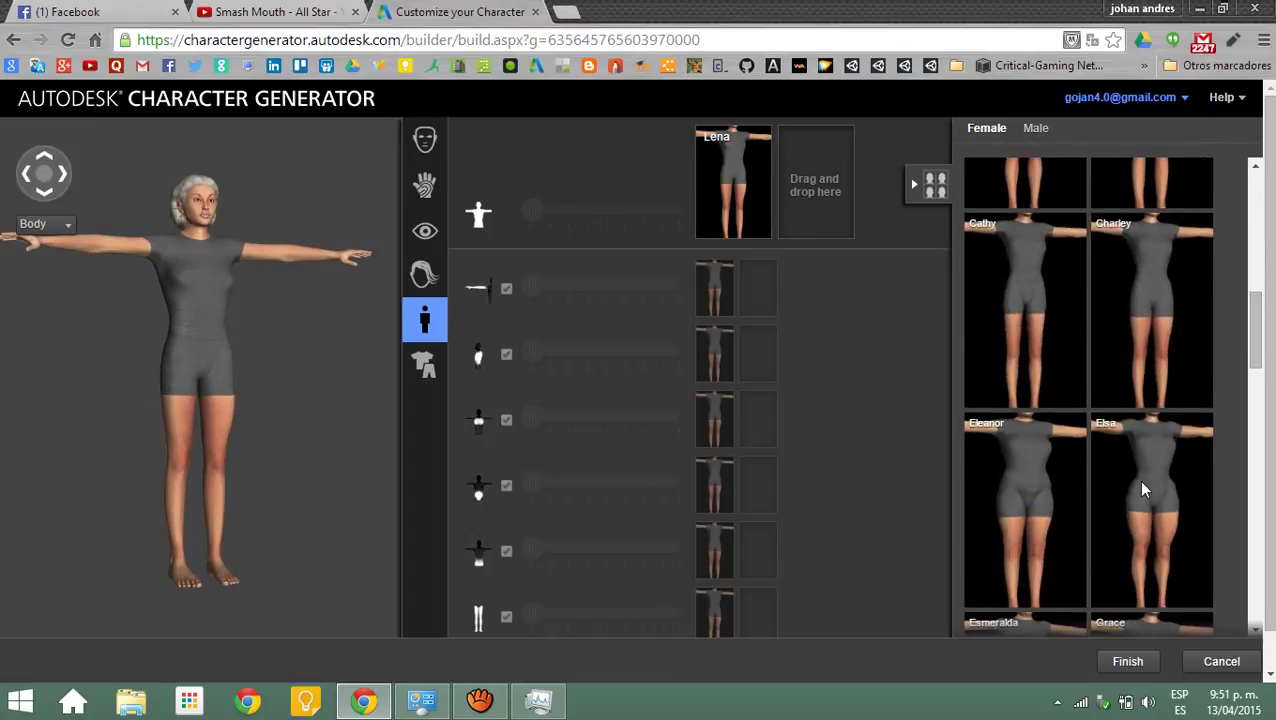
{"action": "left_click_drag", "start_coordinate": [1146, 495], "coordinate": [808, 162]}
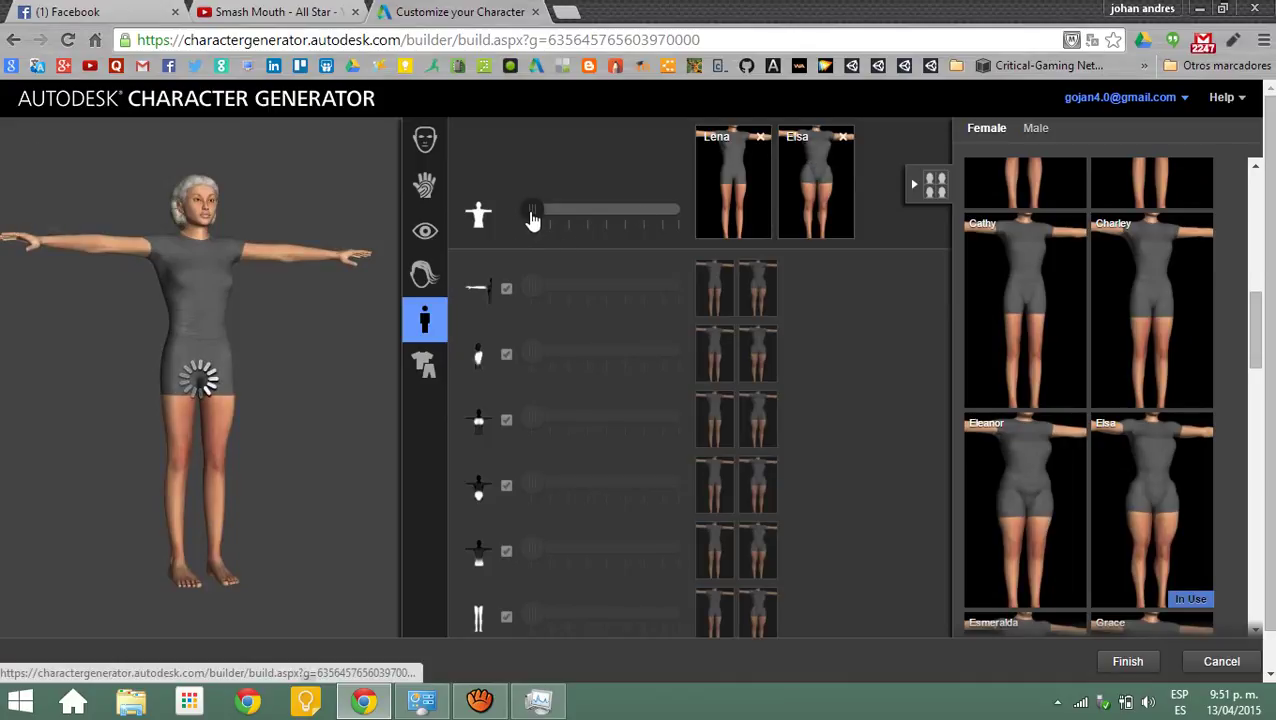
{"action": "mouse_move", "coordinate": [533, 218]}
{"action": "left_mouse_down"}
{"action": "mouse_move", "coordinate": [652, 226]}
{"action": "mouse_move", "coordinate": [484, 213]}
{"action": "mouse_move", "coordinate": [621, 225]}
{"action": "mouse_move", "coordinate": [538, 214]}
{"action": "left_mouse_up"}
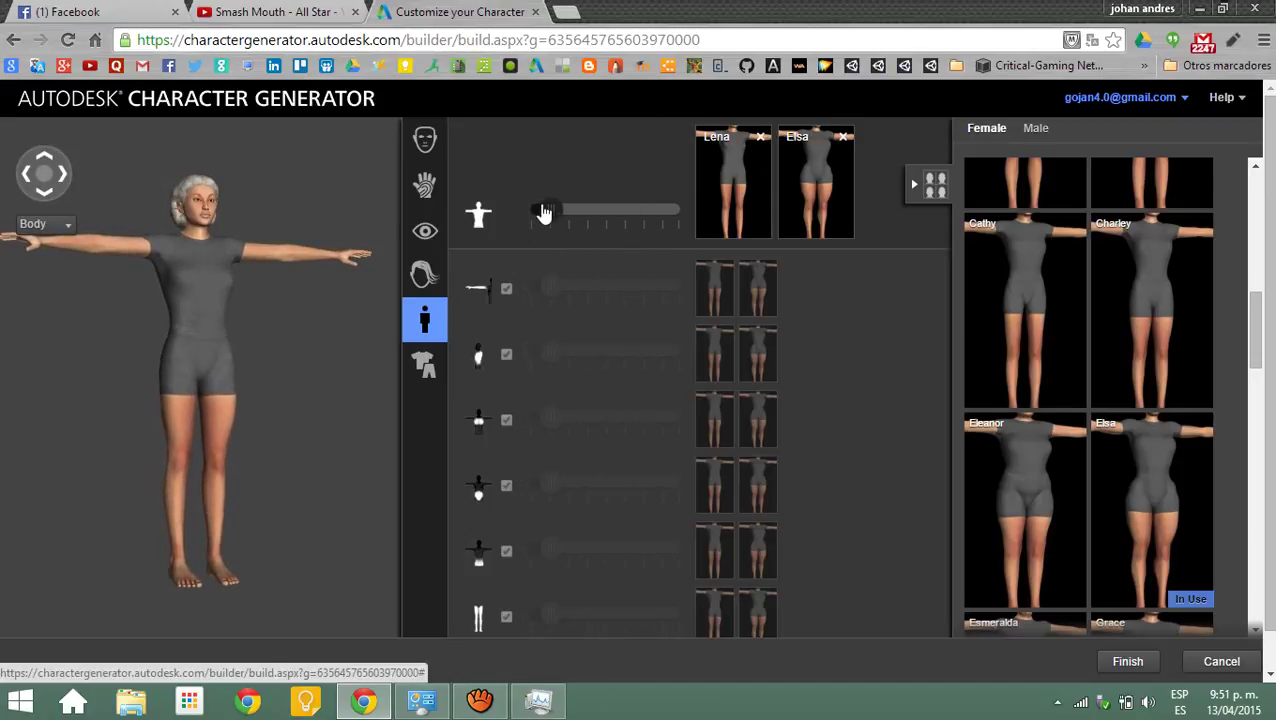
{"action": "left_click", "coordinate": [761, 137]}
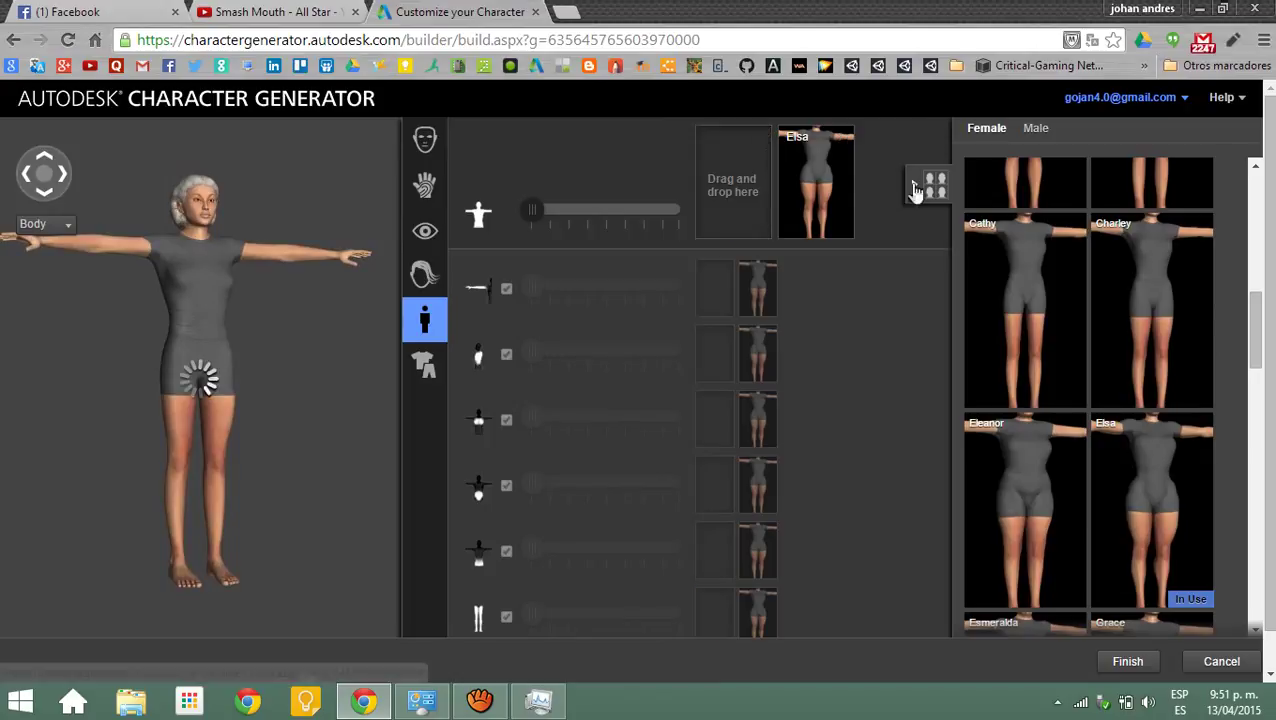
- Add the Nicole body preset and shift the body blend toward Nicole
{"action": "left_click_drag", "start_coordinate": [1262, 325], "coordinate": [1268, 534]}
{"action": "mouse_move", "coordinate": [1048, 435]}
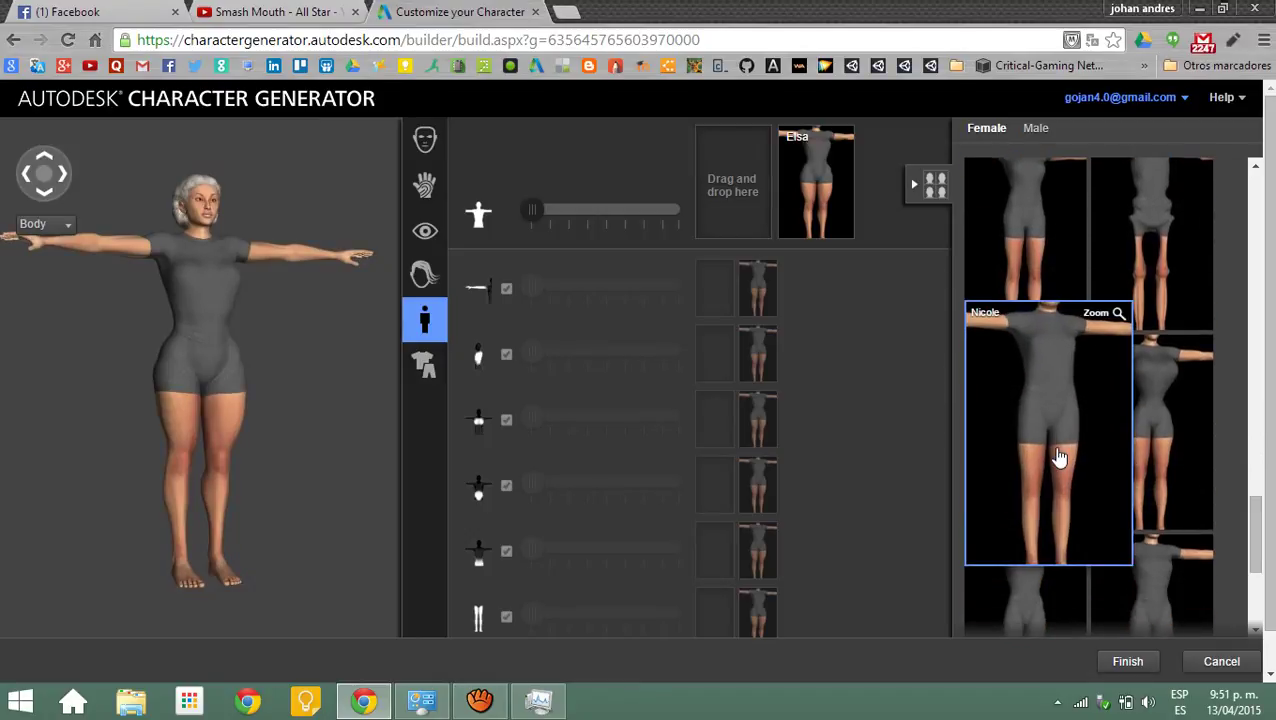
{"action": "mouse_move", "coordinate": [1059, 457]}
{"action": "left_mouse_down"}
{"action": "mouse_move", "coordinate": [770, 240]}
{"action": "mouse_move", "coordinate": [714, 140]}
{"action": "mouse_move", "coordinate": [731, 149]}
{"action": "left_mouse_up"}
{"action": "mouse_move", "coordinate": [658, 213]}
{"action": "left_mouse_down"}
{"action": "mouse_move", "coordinate": [597, 217]}
{"action": "mouse_move", "coordinate": [612, 217]}
{"action": "left_mouse_up"}
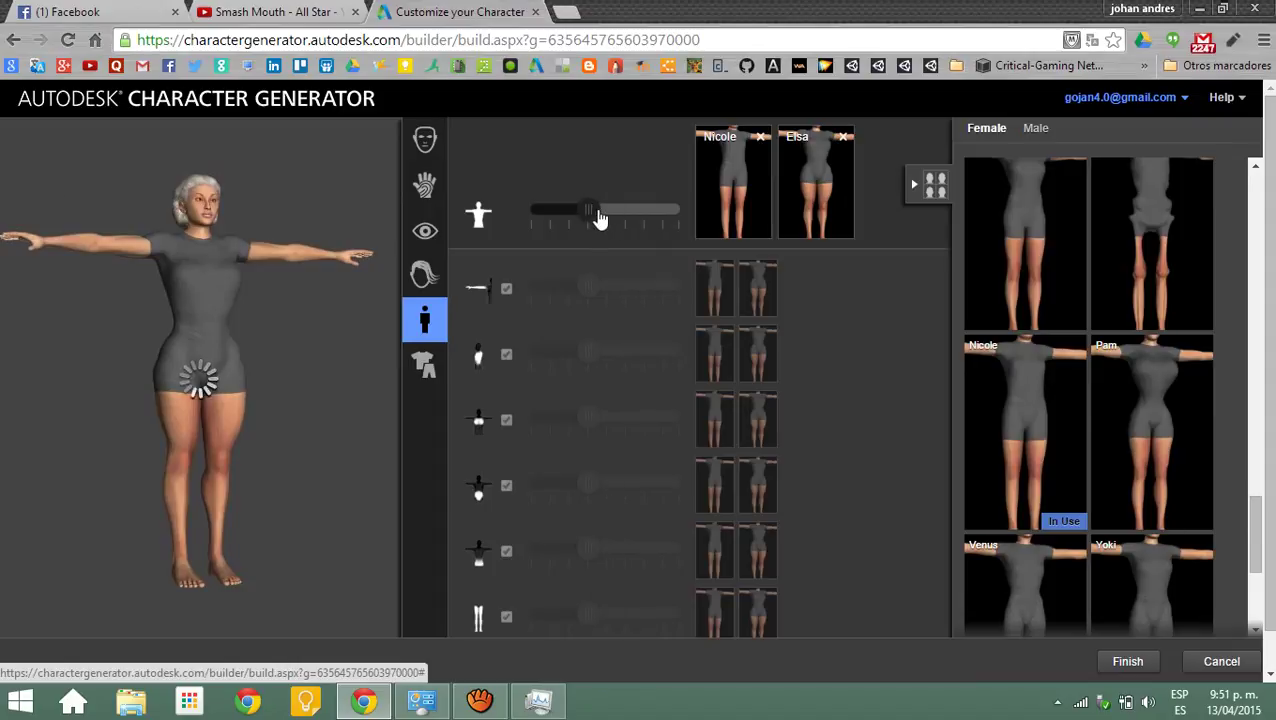
{"action": "mouse_move", "coordinate": [620, 218]}
{"action": "left_mouse_down"}
{"action": "mouse_move", "coordinate": [632, 216]}
{"action": "mouse_move", "coordinate": [533, 213]}
{"action": "mouse_move", "coordinate": [581, 224]}
{"action": "left_mouse_up"}
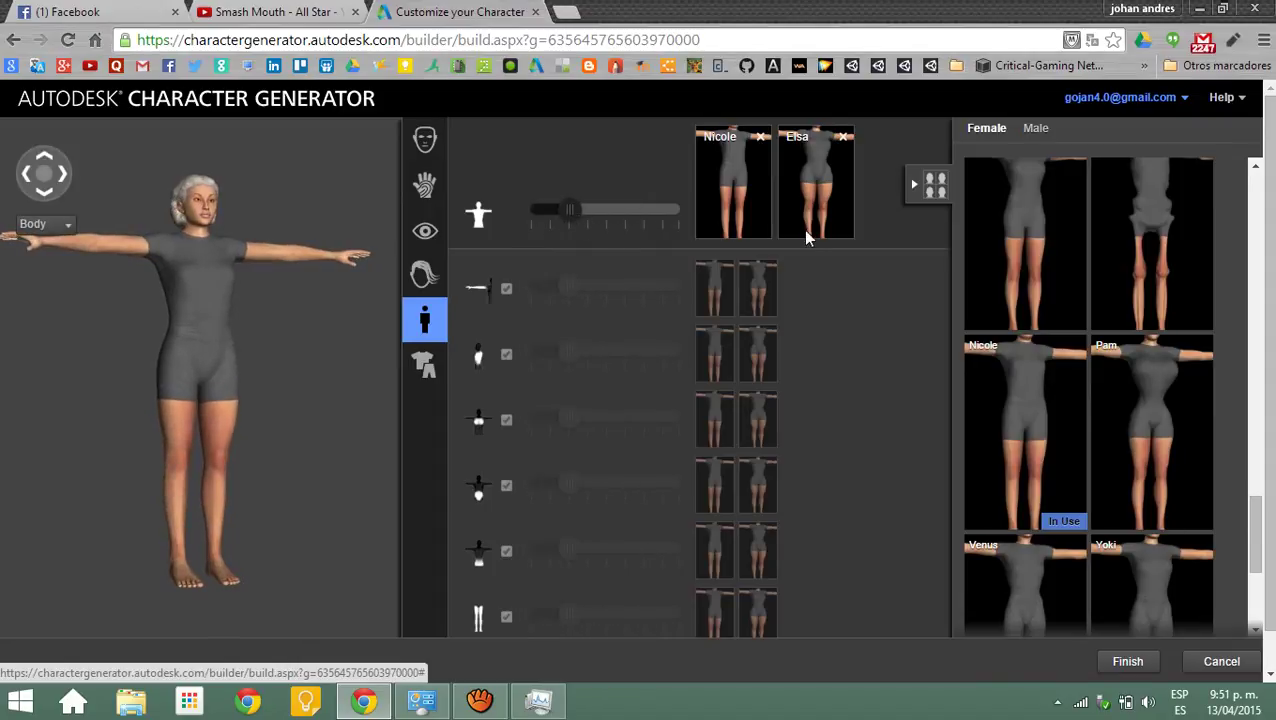
{"action": "scroll", "coordinate": [930, 355], "scroll_direction": "down", "scroll_amount": 1}
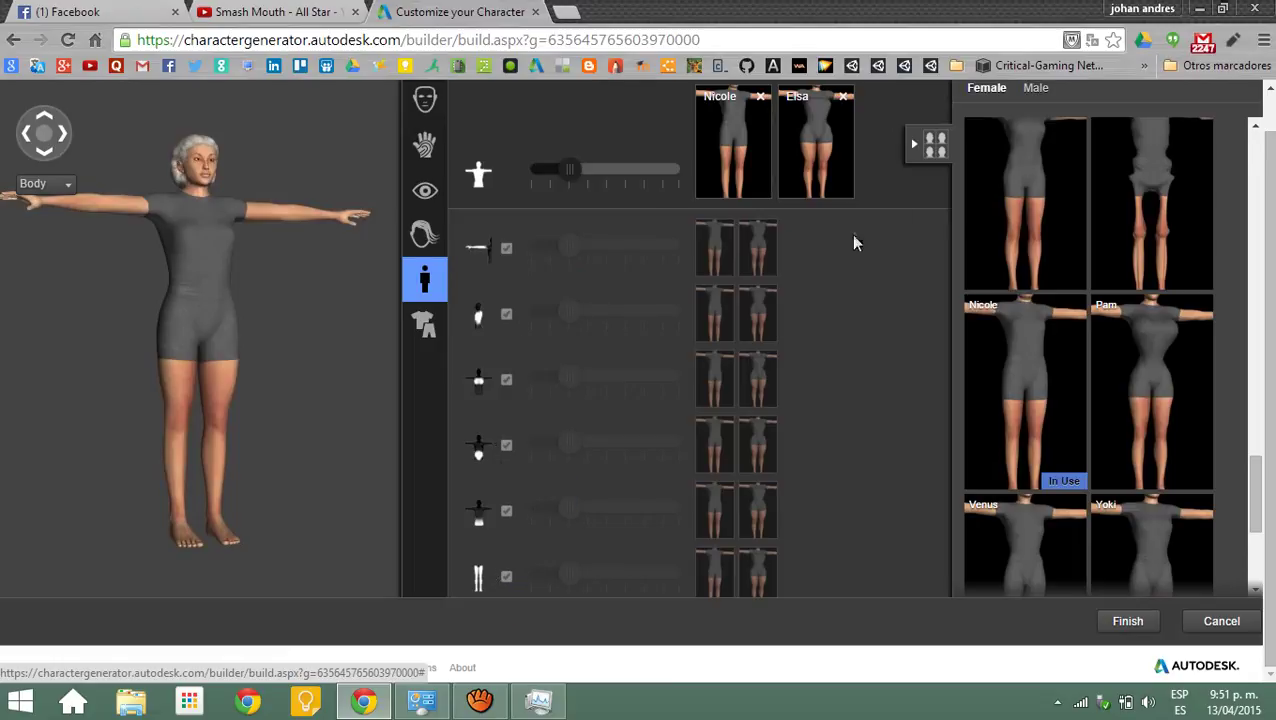
{"action": "left_click", "coordinate": [424, 326]}
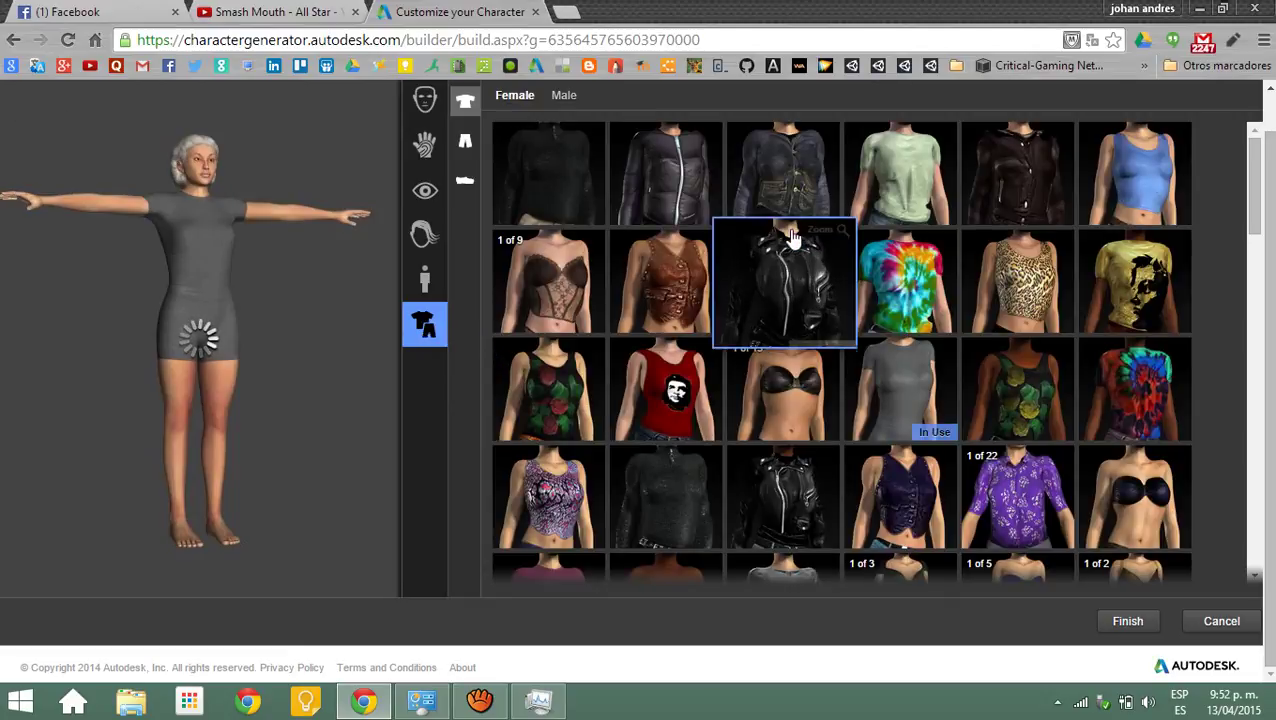
- Try the olive one-shoulder dress, then settle on the short-sleeved sheer brown top
{"action": "left_click_drag", "start_coordinate": [1257, 176], "coordinate": [1263, 203]}
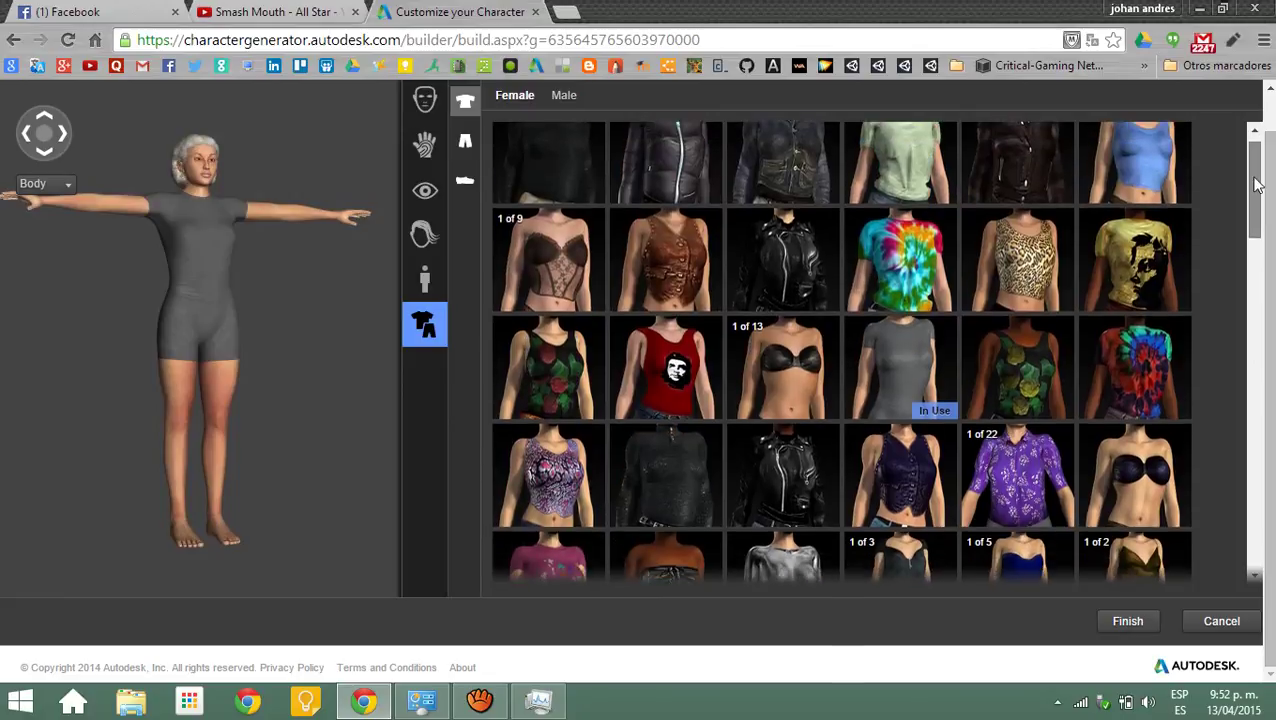
{"action": "left_click_drag", "start_coordinate": [1262, 203], "coordinate": [1260, 235]}
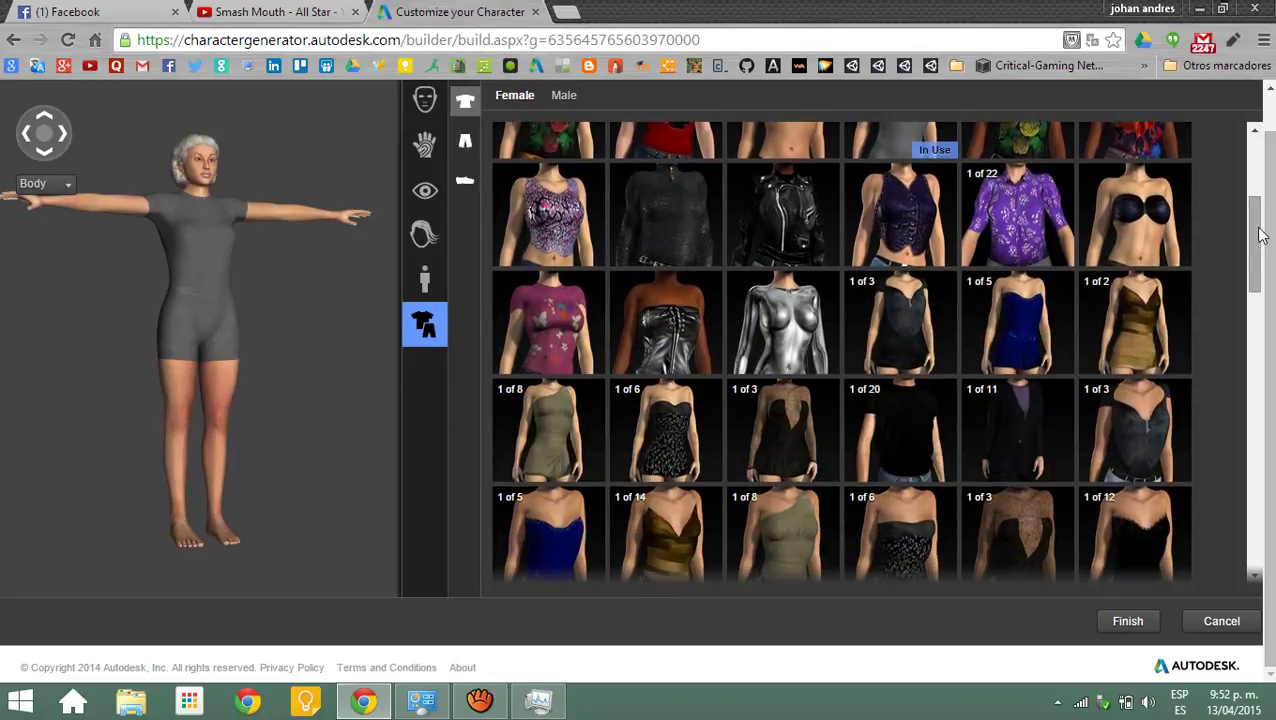
{"action": "scroll", "coordinate": [680, 360], "scroll_direction": "down", "scroll_amount": 1}
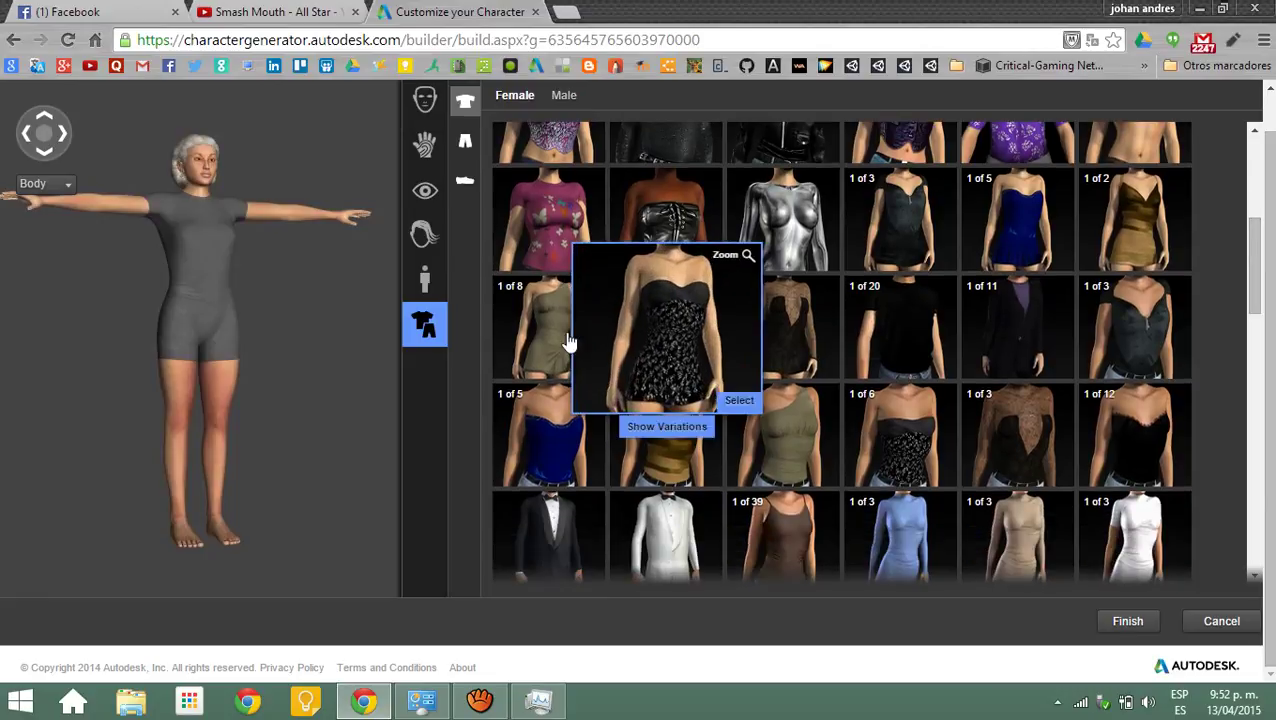
{"action": "left_click", "coordinate": [555, 335]}
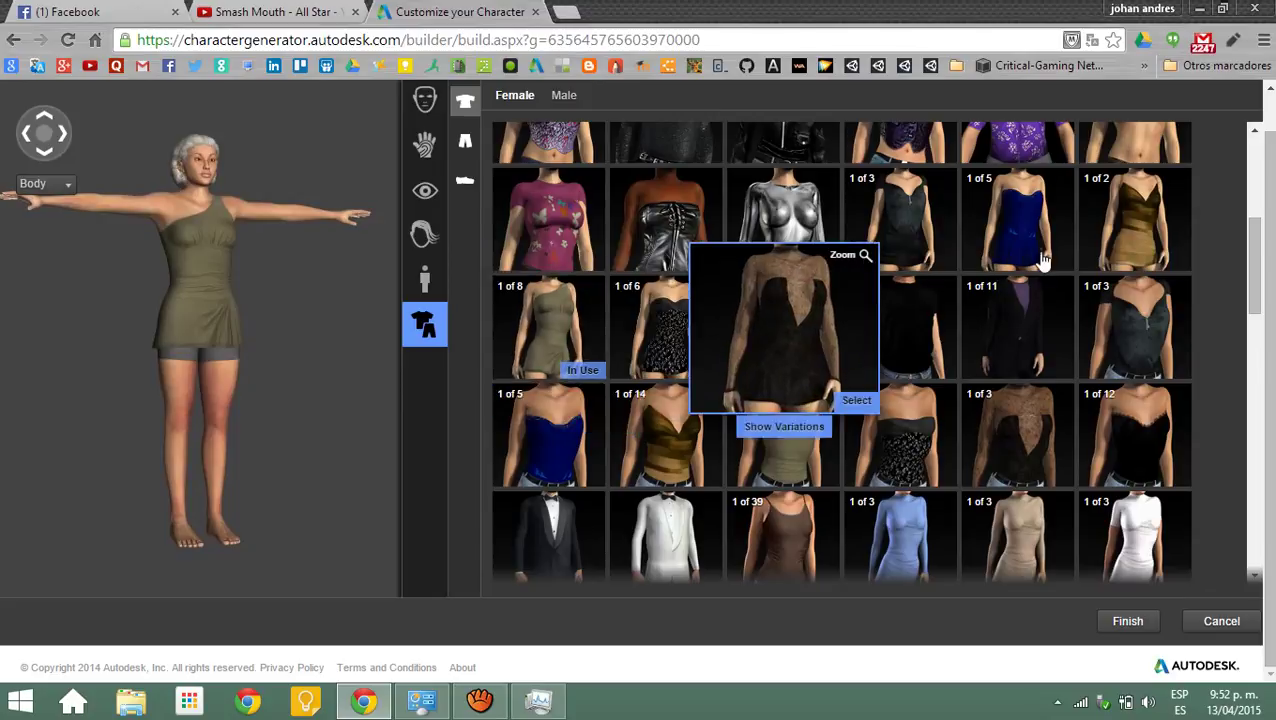
{"action": "left_click_drag", "start_coordinate": [1255, 290], "coordinate": [1262, 472]}
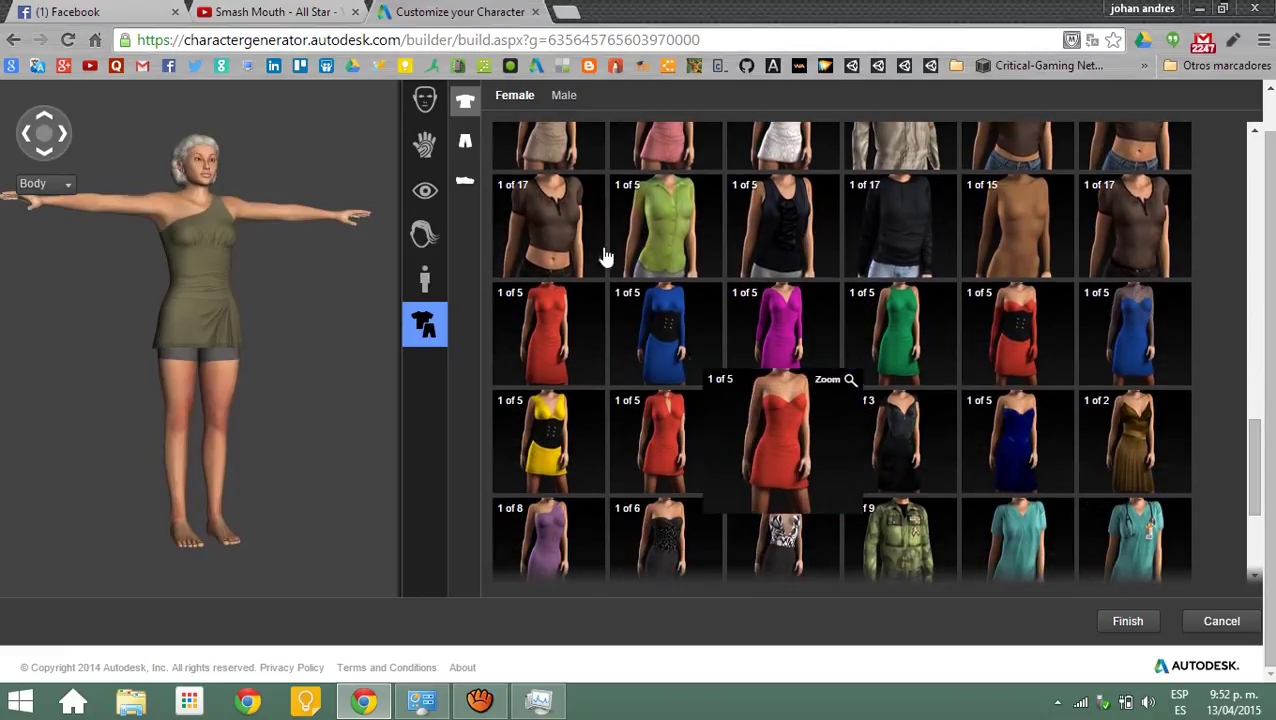
{"action": "left_click", "coordinate": [592, 237]}
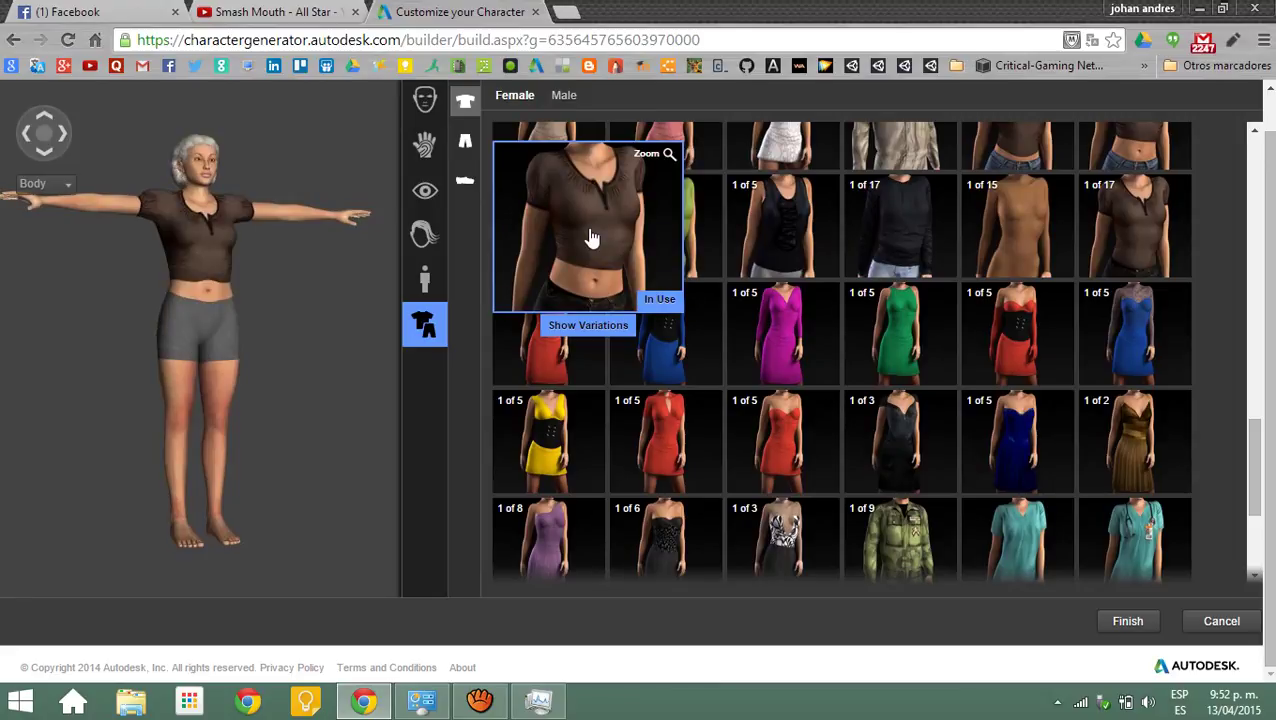
{"action": "left_click", "coordinate": [1146, 213]}
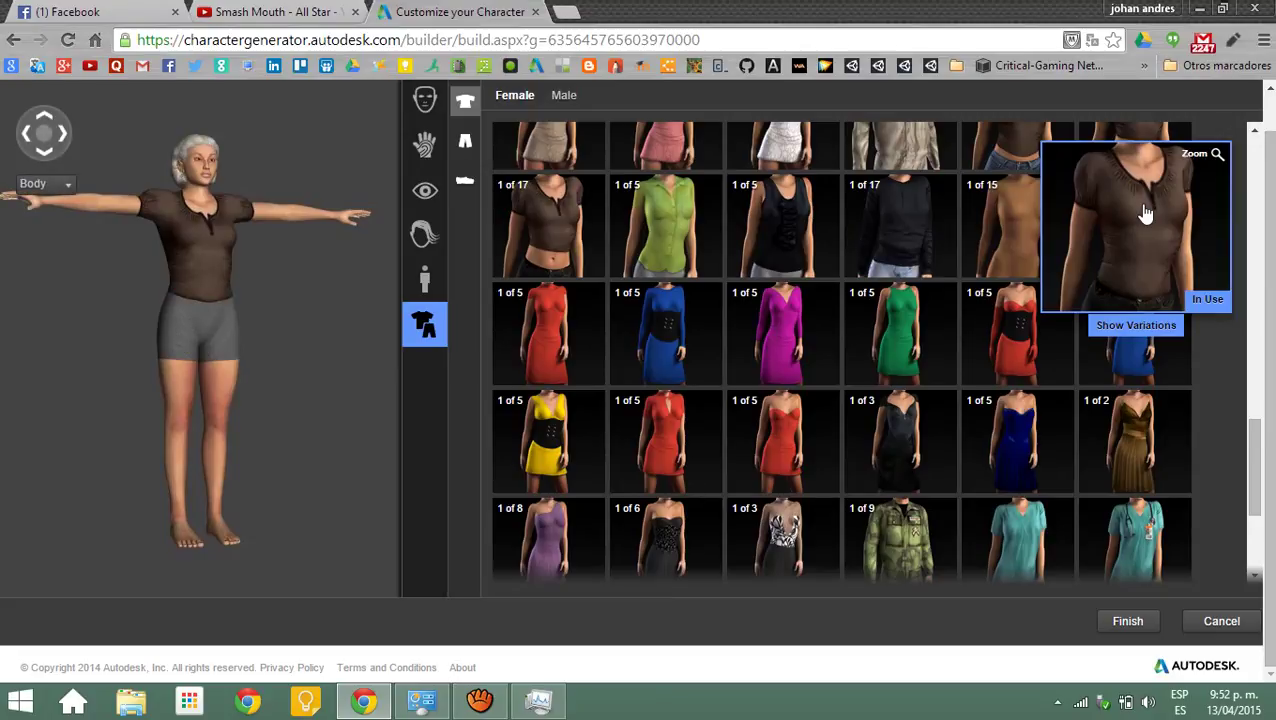
- Open and close the brown top's colour variations, keeping the sheer brown top
{"action": "left_click", "coordinate": [1161, 330]}
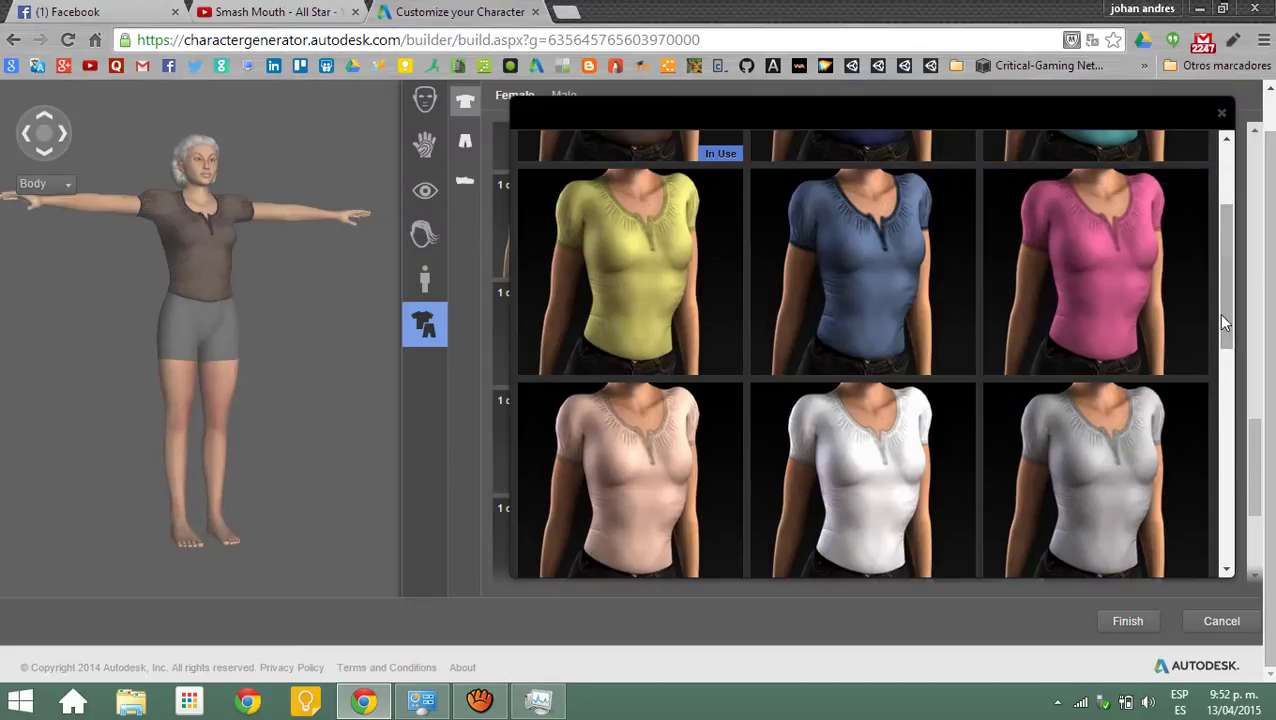
{"action": "mouse_move", "coordinate": [1226, 322]}
{"action": "left_mouse_down"}
{"action": "mouse_move", "coordinate": [1243, 510]}
{"action": "mouse_move", "coordinate": [1203, 621]}
{"action": "left_mouse_up"}
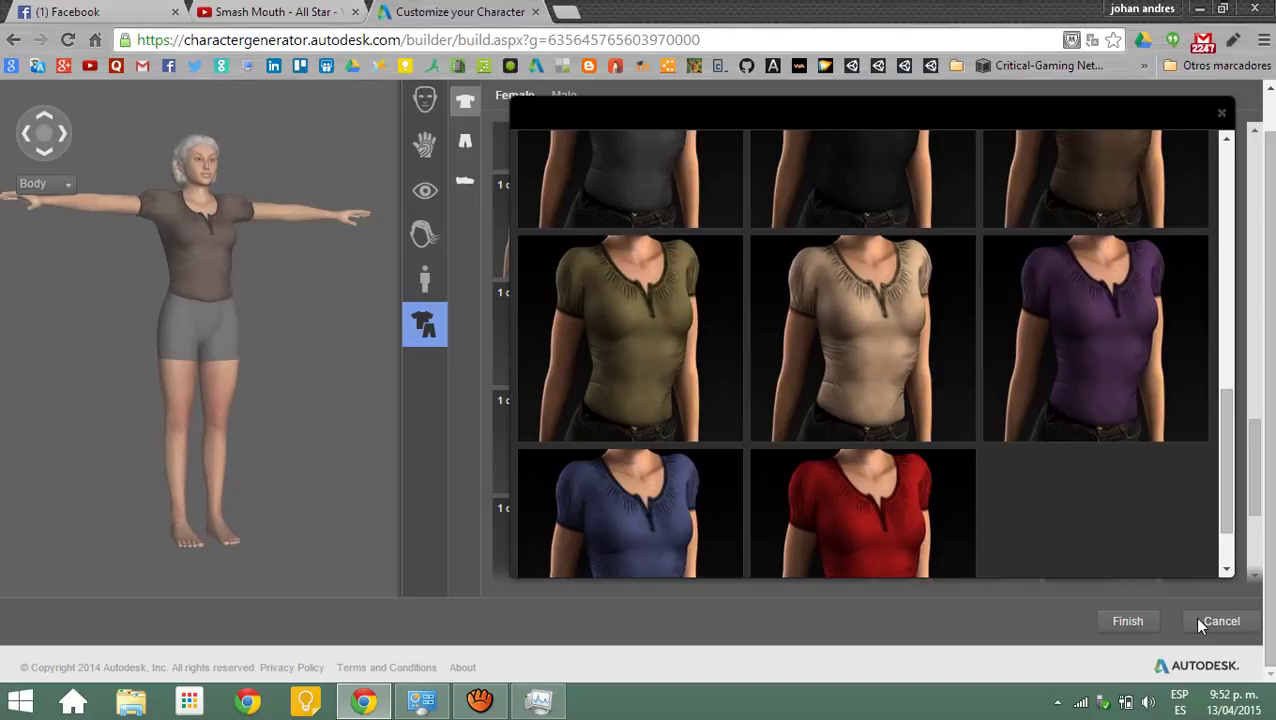
{"action": "left_click", "coordinate": [1221, 113]}
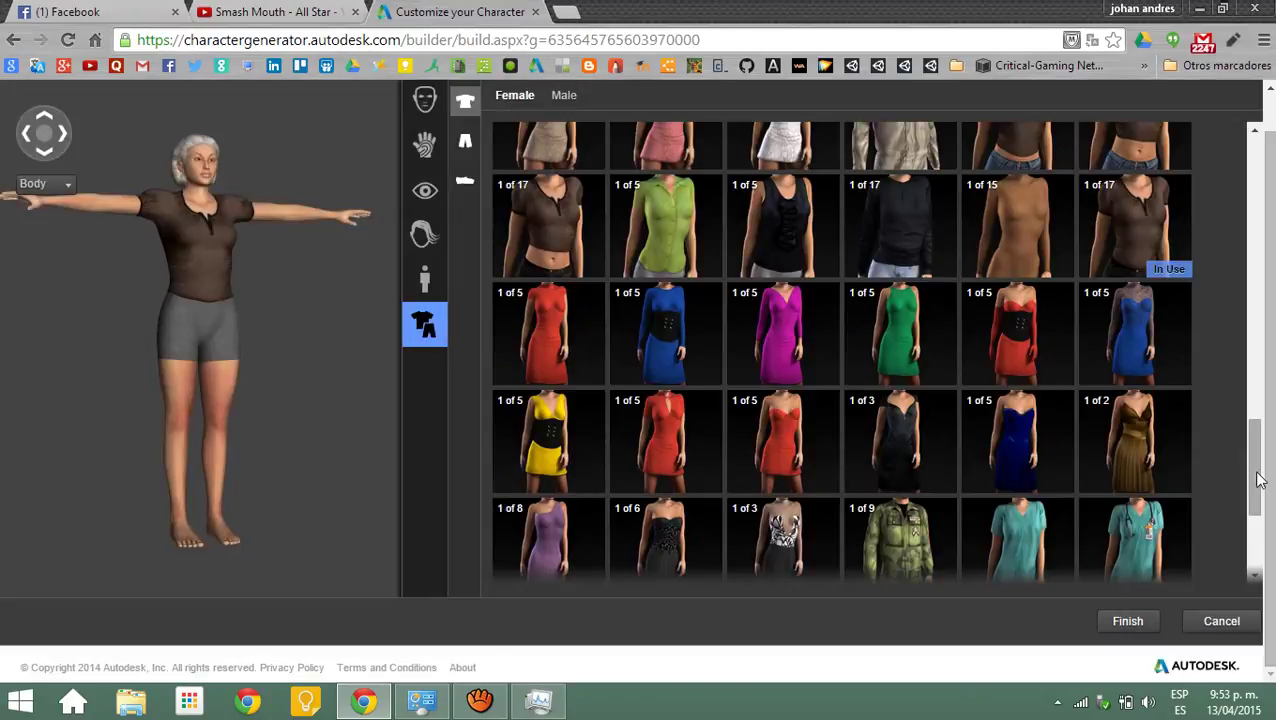
{"action": "mouse_move", "coordinate": [1255, 478]}
{"action": "left_mouse_down"}
{"action": "mouse_move", "coordinate": [1258, 560]}
{"action": "mouse_move", "coordinate": [1252, 386]}
{"action": "left_mouse_up"}
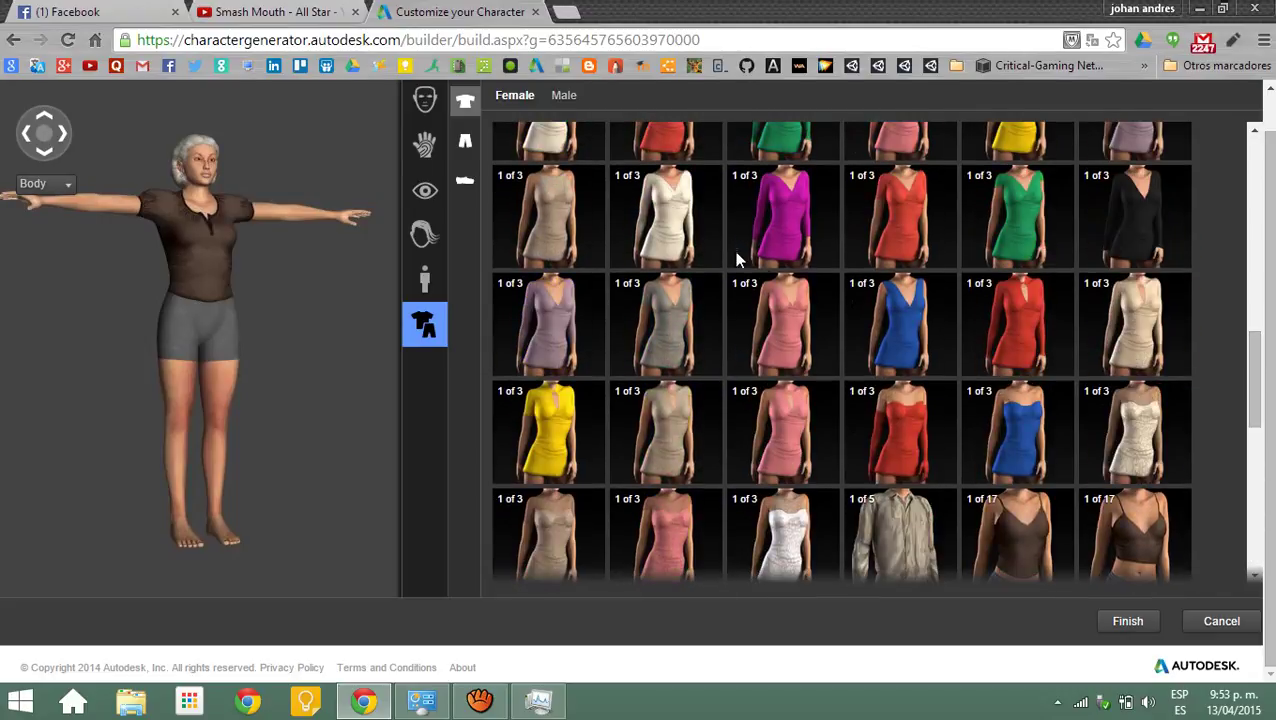
- In Bottoms, try the fishnet stockings outfit, then choose the dark knee-length skirt
{"action": "left_click", "coordinate": [471, 143]}
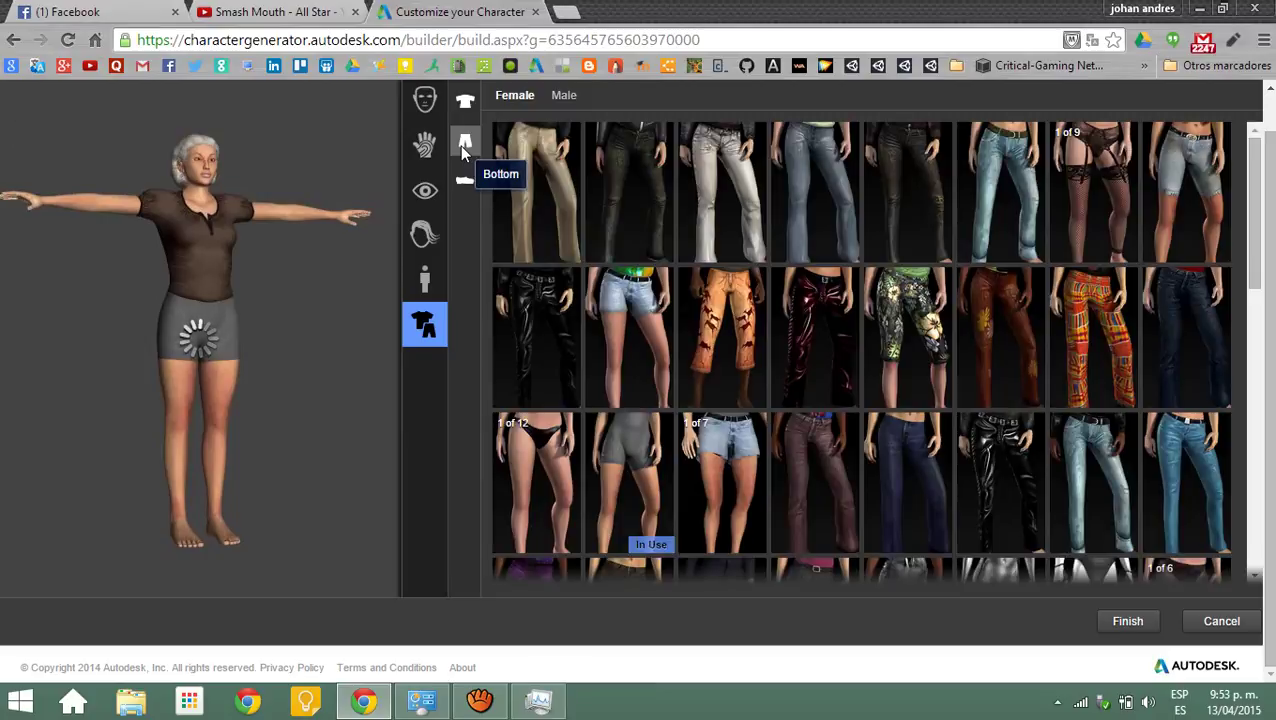
{"action": "mouse_move", "coordinate": [1093, 335]}
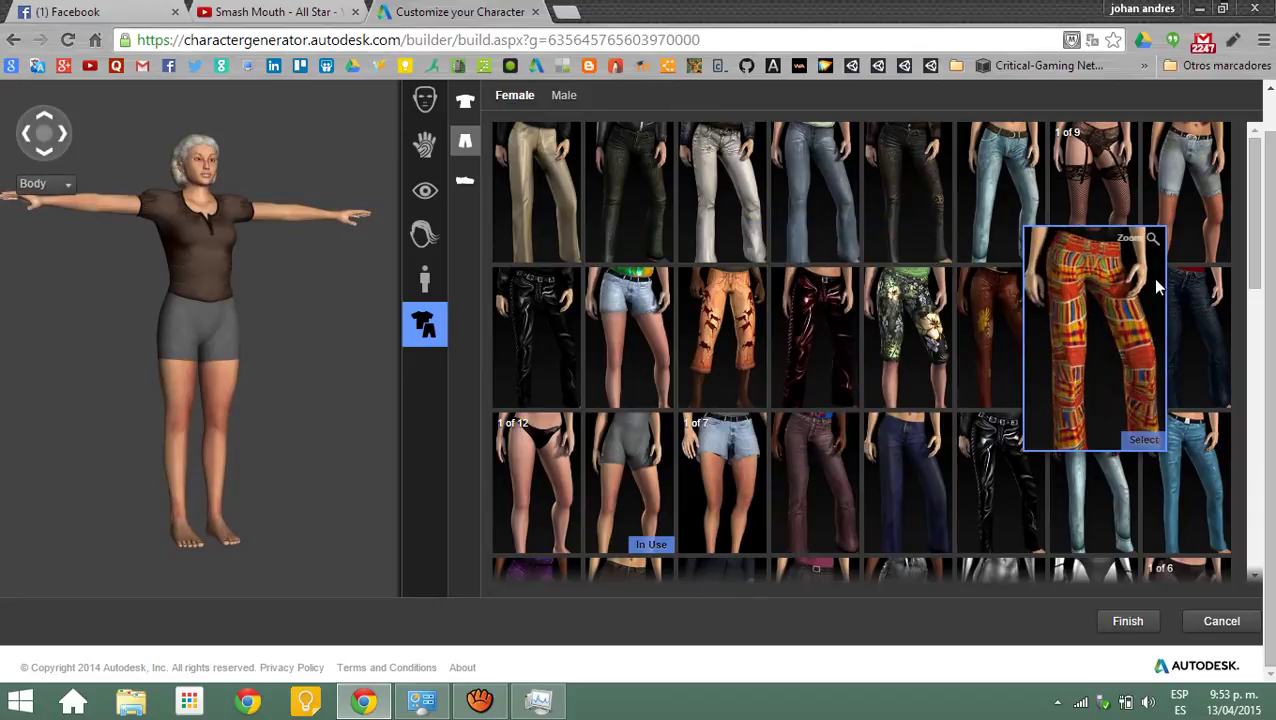
{"action": "mouse_move", "coordinate": [1095, 180]}
{"action": "left_click", "coordinate": [1082, 160]}
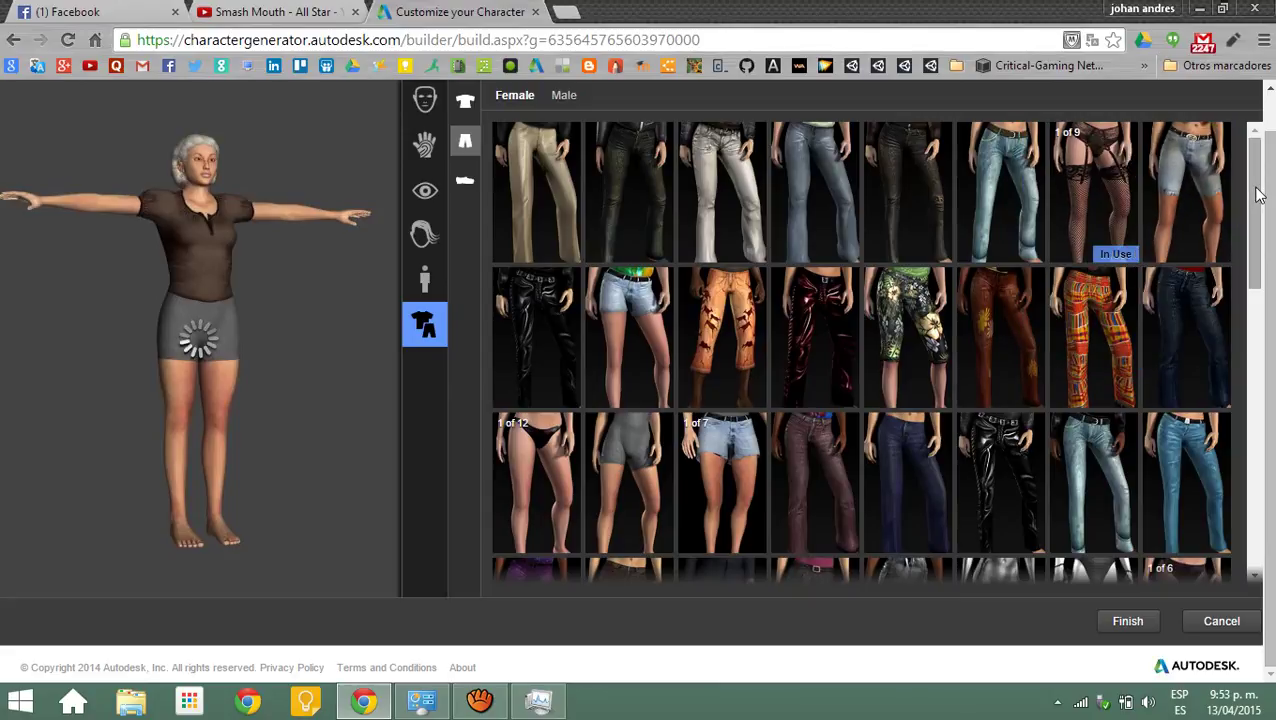
{"action": "left_click_drag", "start_coordinate": [1258, 195], "coordinate": [1270, 404]}
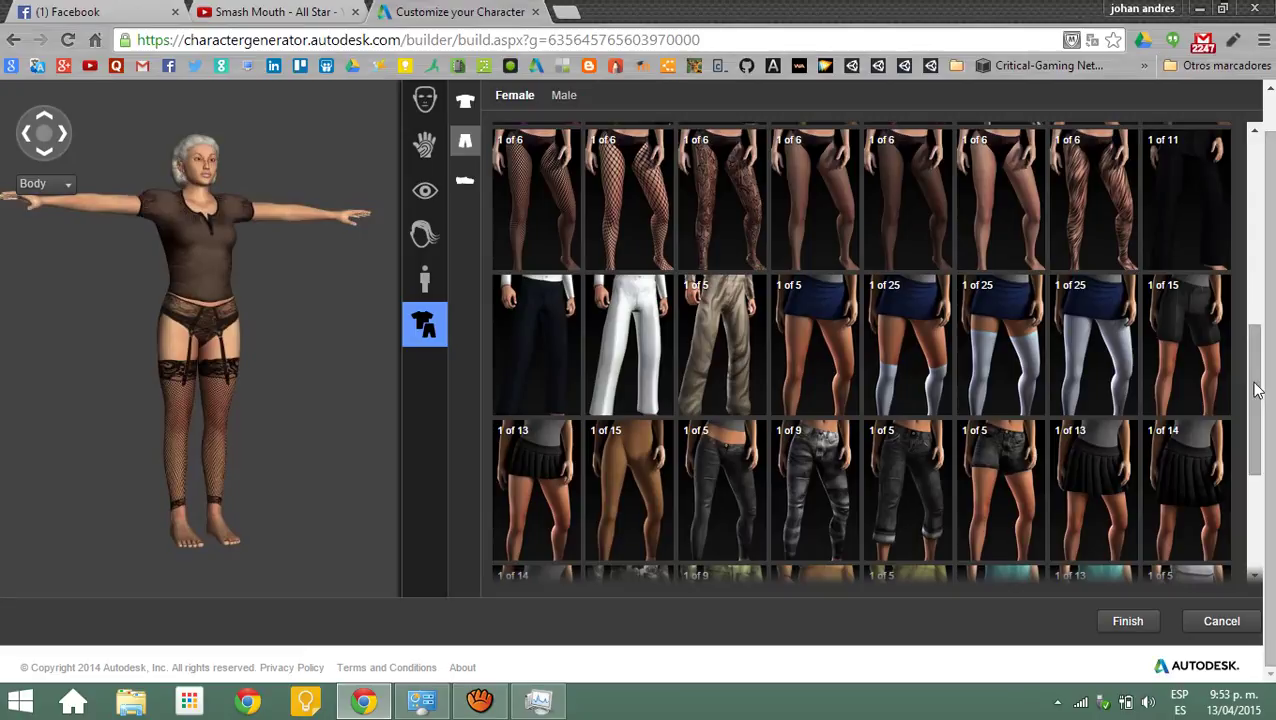
{"action": "left_click_drag", "start_coordinate": [1258, 390], "coordinate": [1258, 485]}
{"action": "mouse_move", "coordinate": [548, 395]}
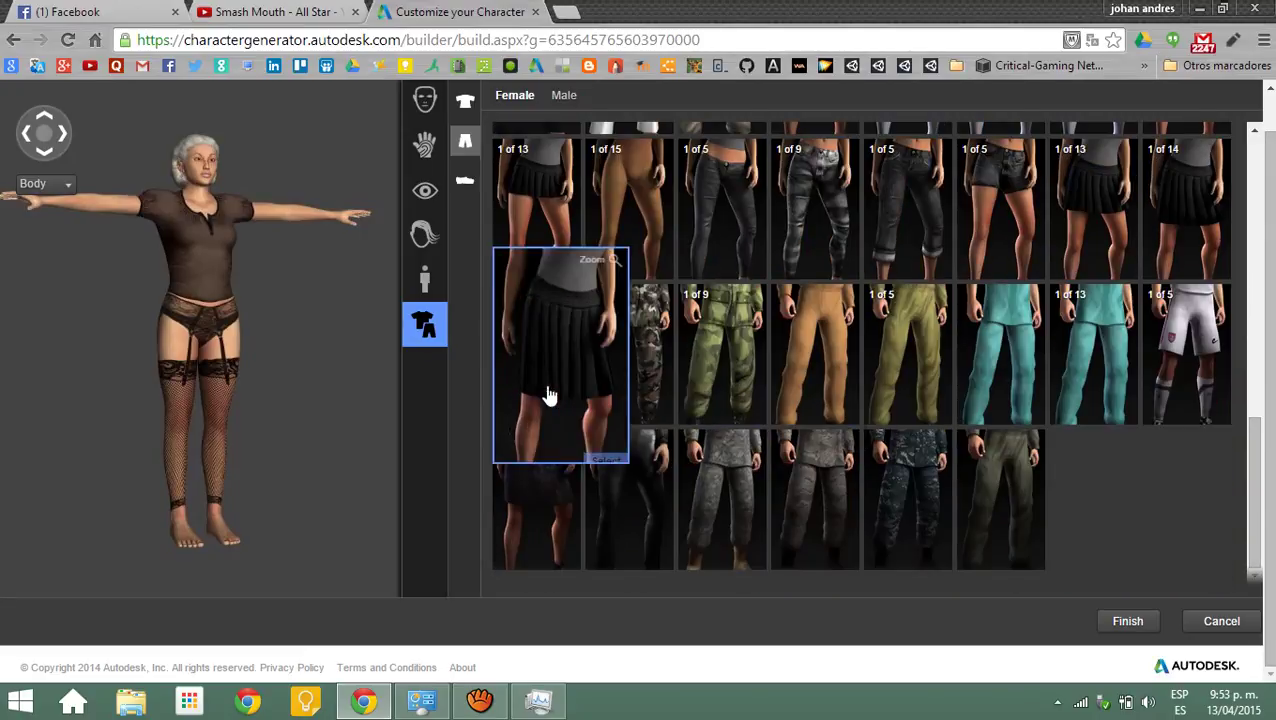
{"action": "left_click", "coordinate": [560, 515]}
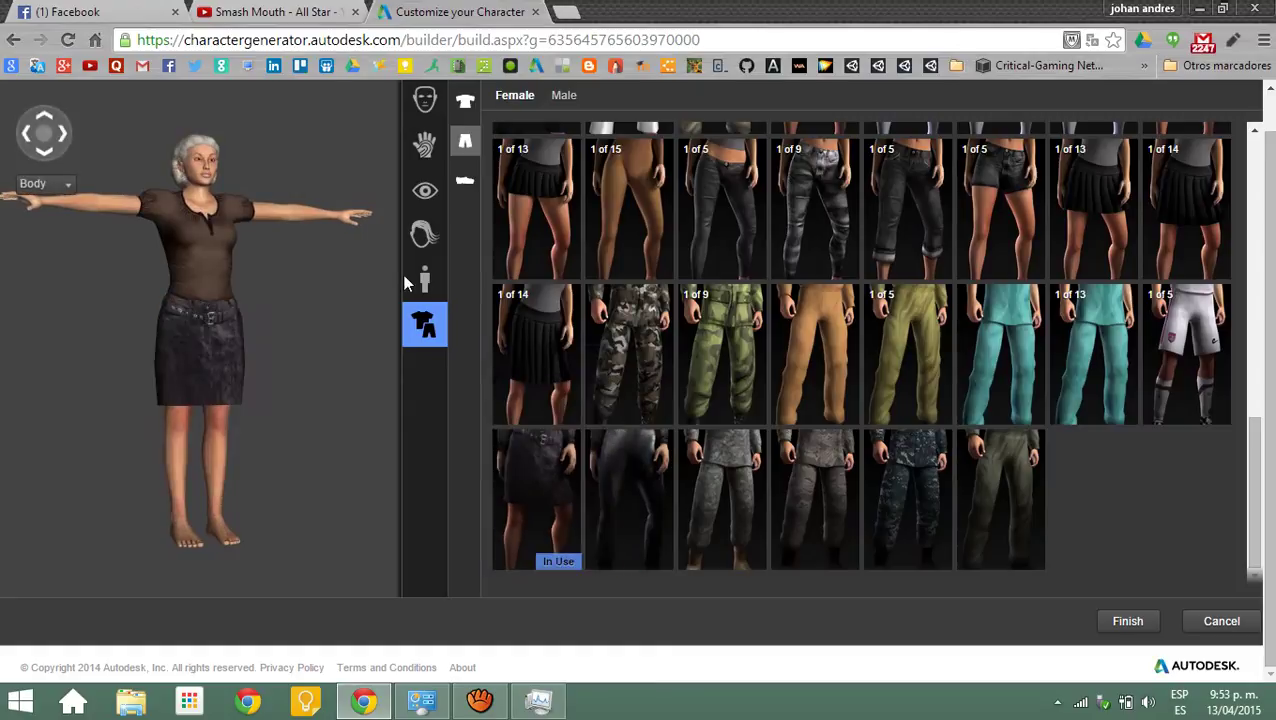
- Put the brown variation of the flat strap shoes on the character
{"action": "left_click", "coordinate": [467, 186]}
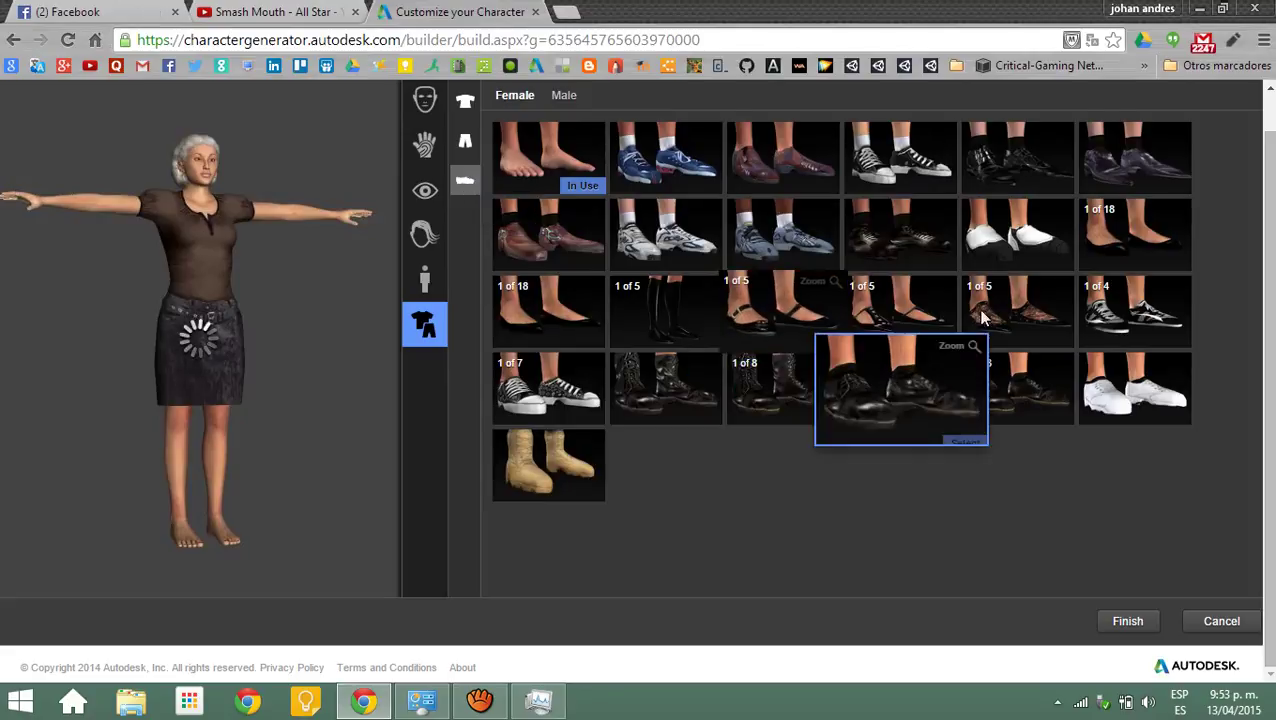
{"action": "mouse_move", "coordinate": [900, 310]}
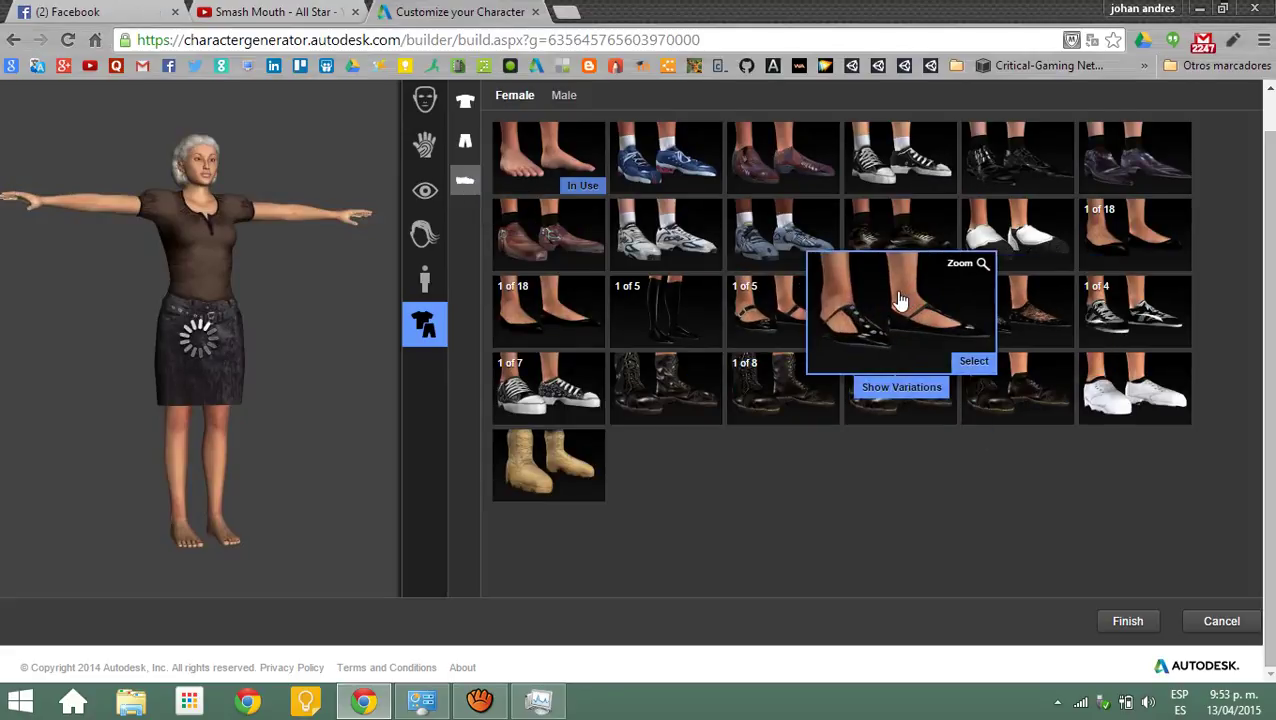
{"action": "left_click", "coordinate": [903, 389]}
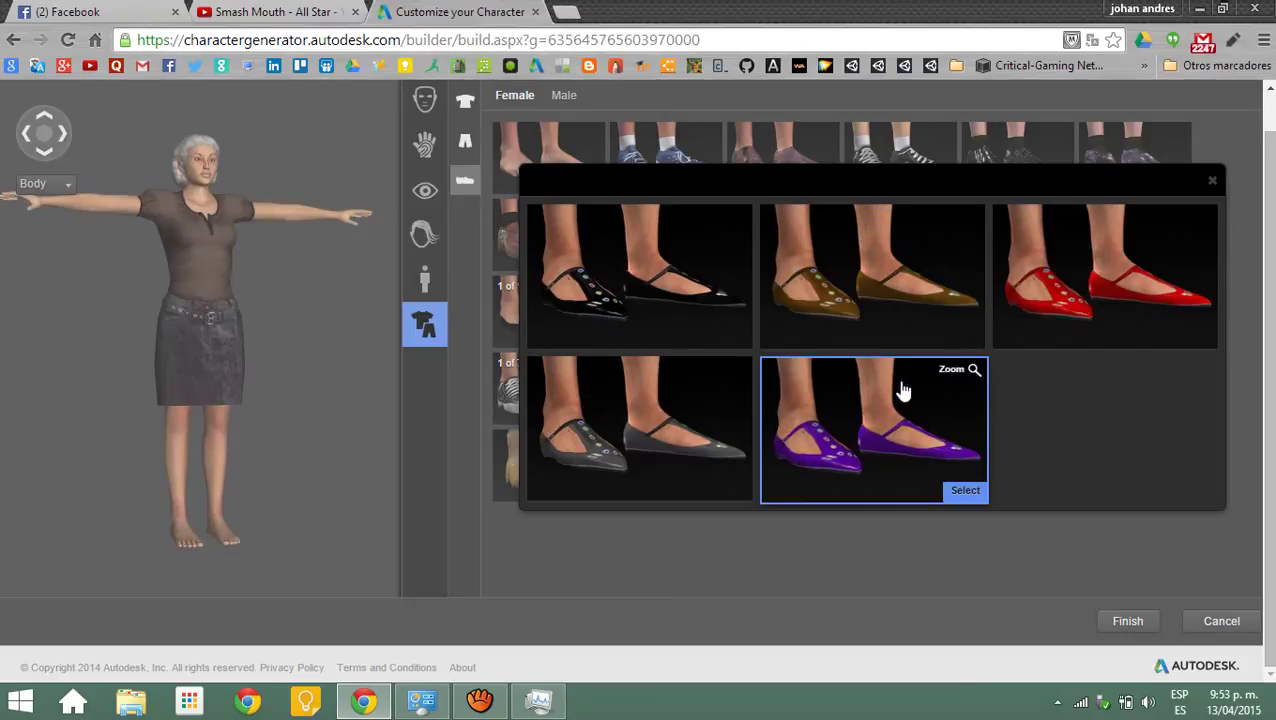
{"action": "left_click", "coordinate": [890, 297]}
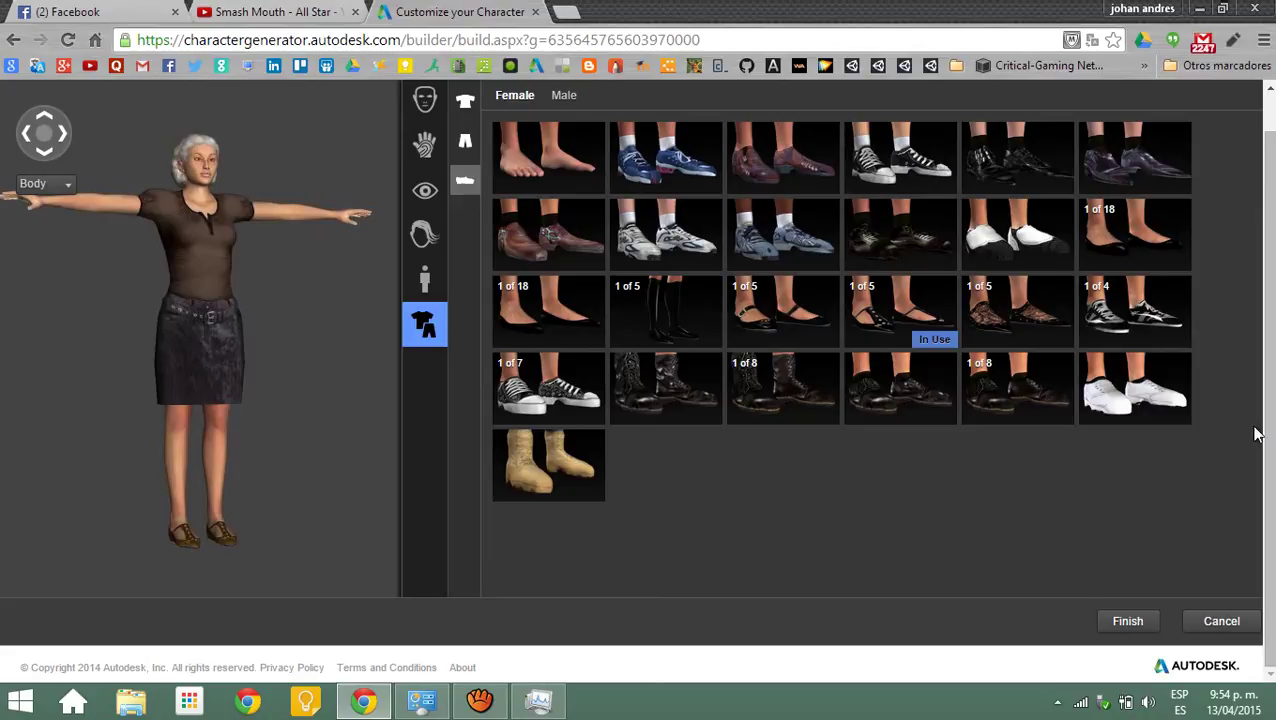
{"action": "scroll", "coordinate": [1255, 433], "scroll_direction": "up", "scroll_amount": 1}
{"action": "scroll", "coordinate": [1150, 580], "scroll_direction": "down", "scroll_amount": 1}
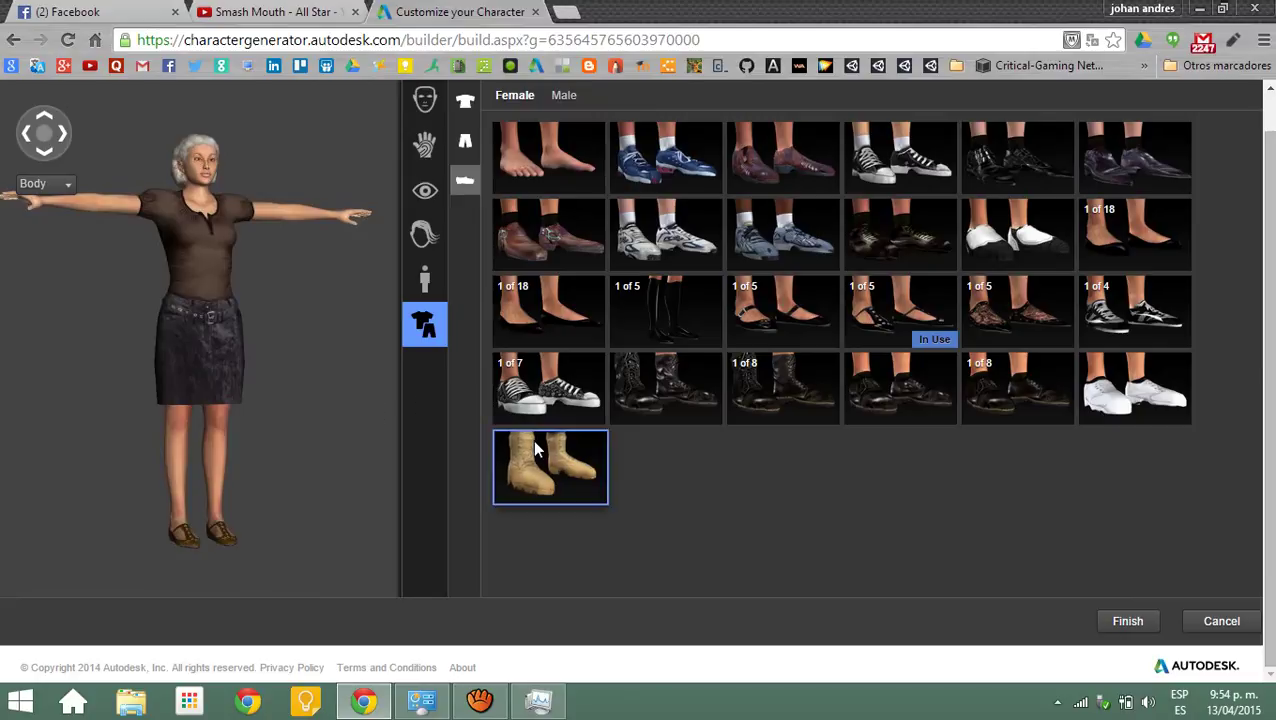
- Finish the design and save the character as AlgunNombre
{"action": "left_click", "coordinate": [1128, 621]}
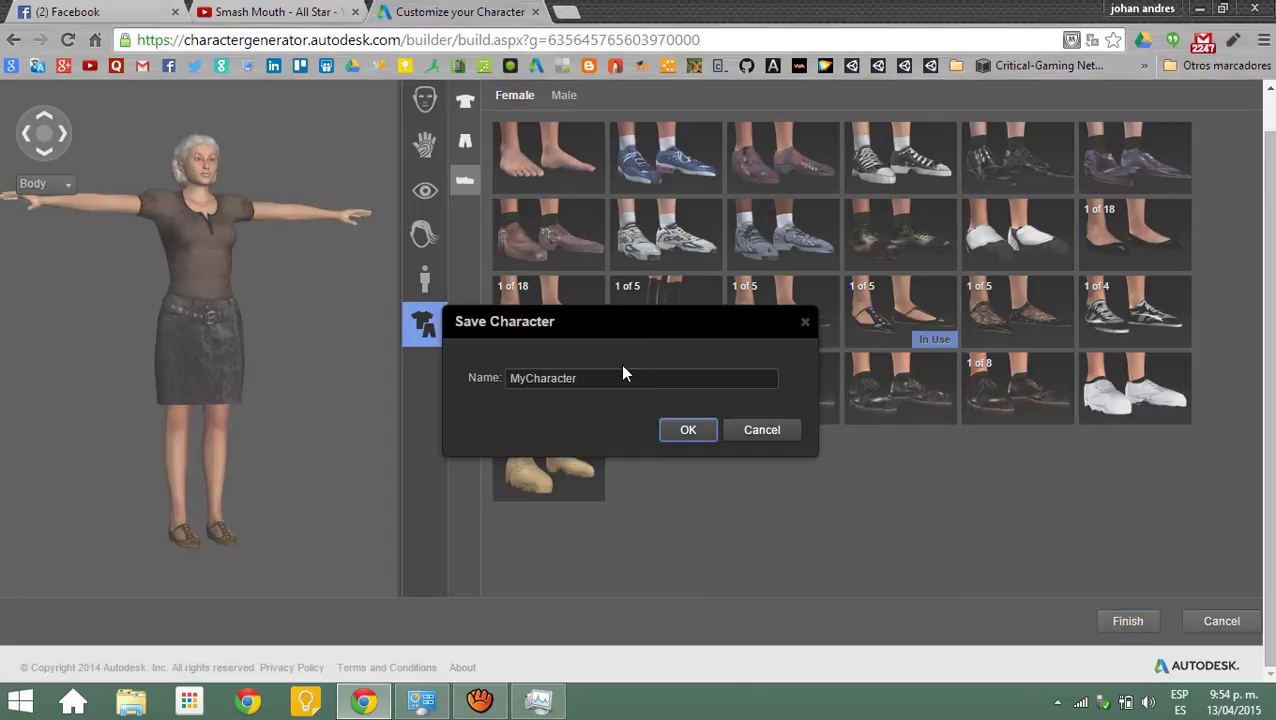
{"action": "left_click_drag", "start_coordinate": [624, 377], "coordinate": [474, 378]}
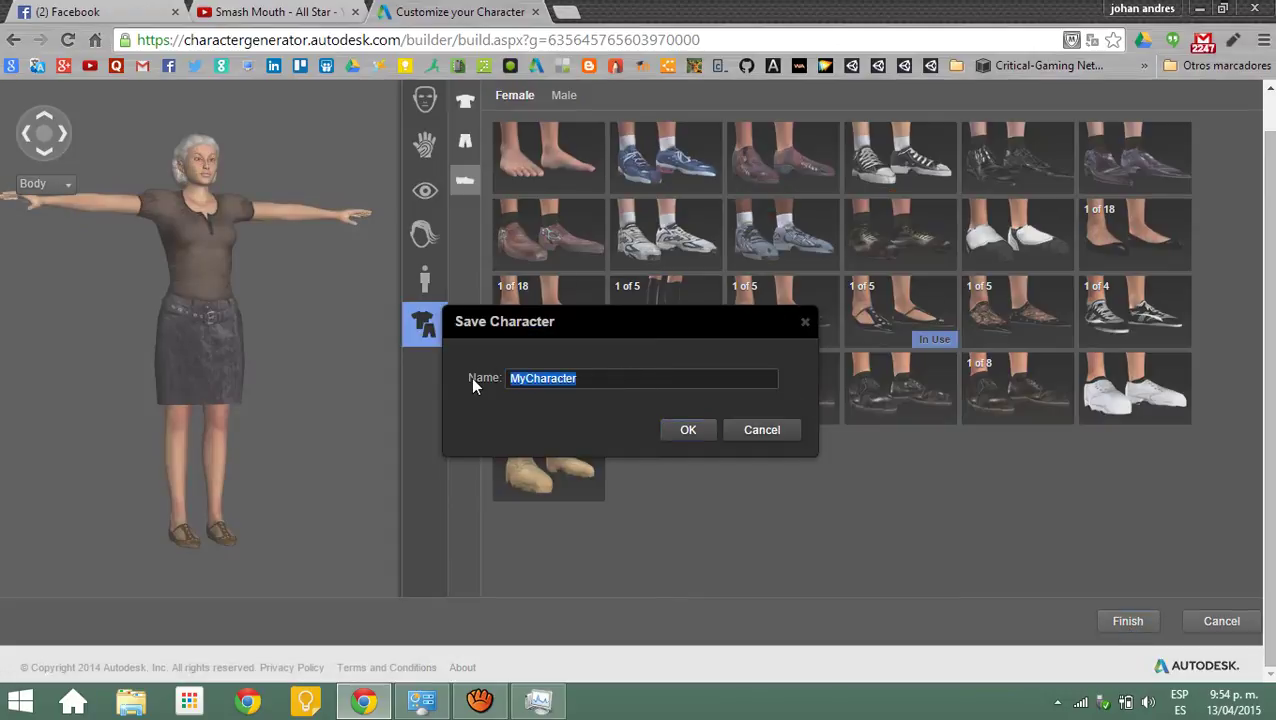
{"action": "type", "text": "AlgunNombre"}
{"action": "left_click", "coordinate": [674, 438]}
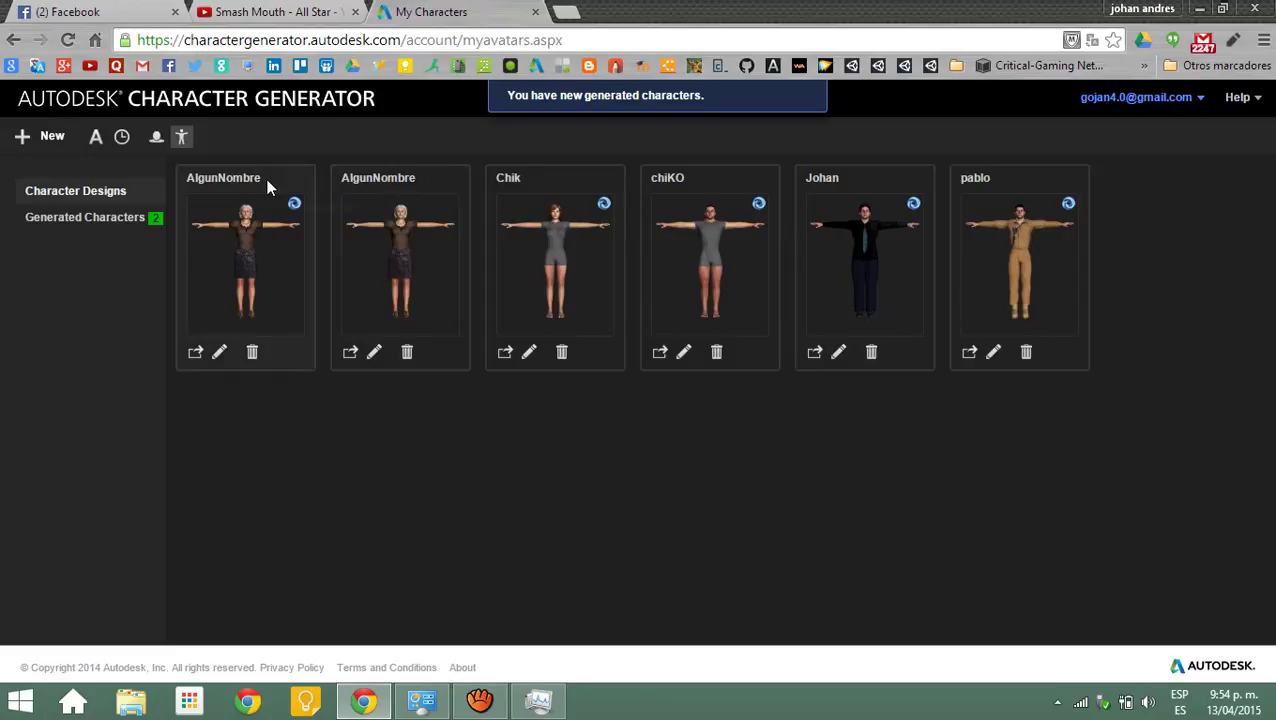
- Open the Generate Character dialog from the AlgunNombre character card
{"action": "left_click", "coordinate": [351, 356]}
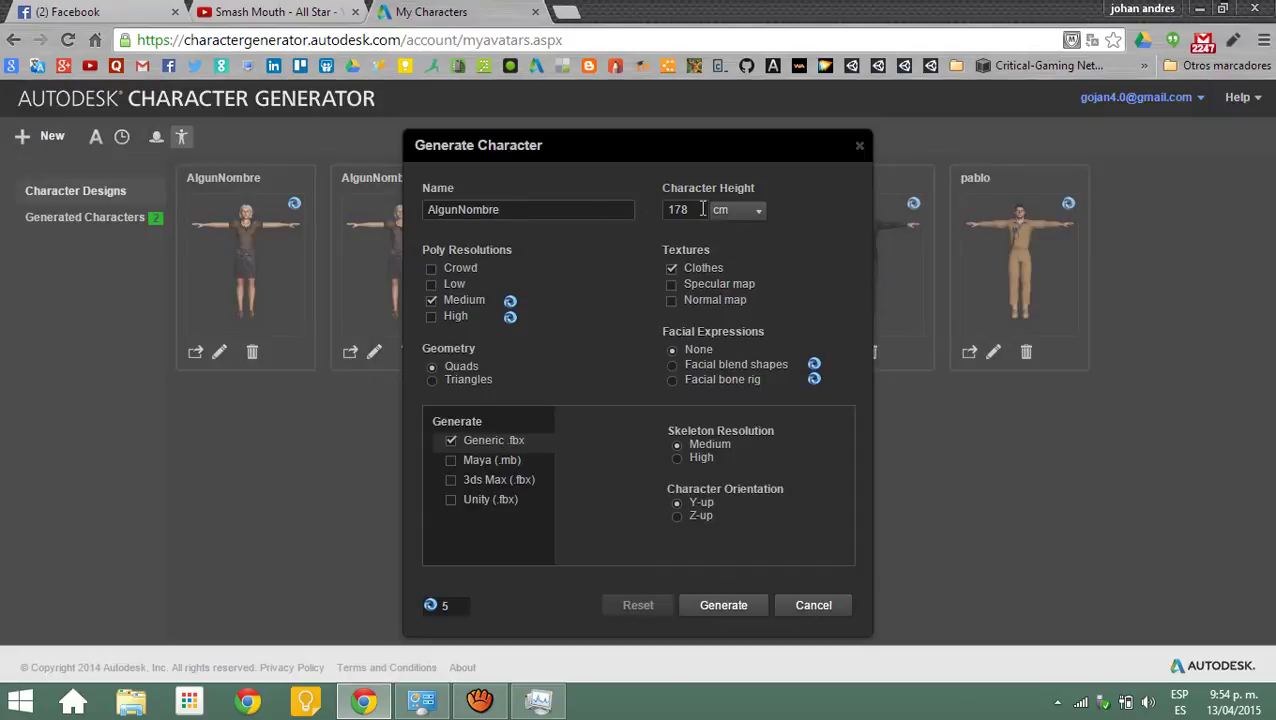
{"action": "left_click", "coordinate": [757, 218]}
{"action": "left_click", "coordinate": [800, 207]}
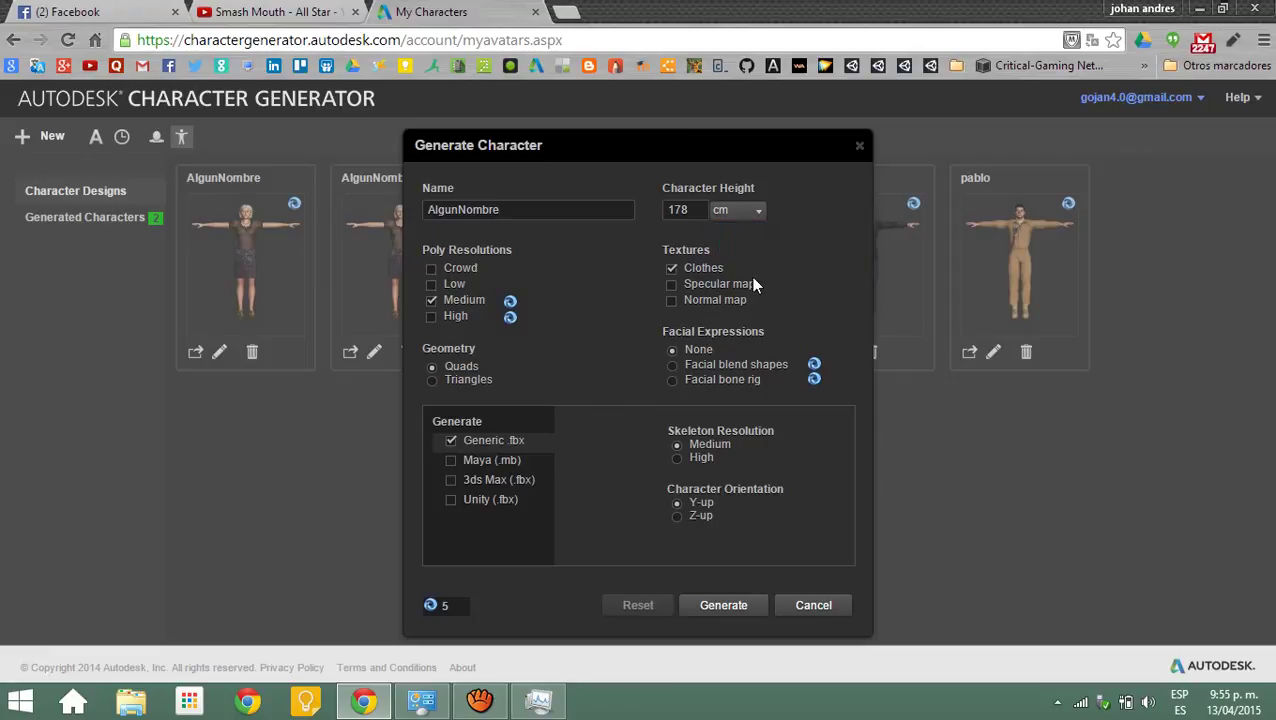
{"action": "left_click", "coordinate": [672, 285]}
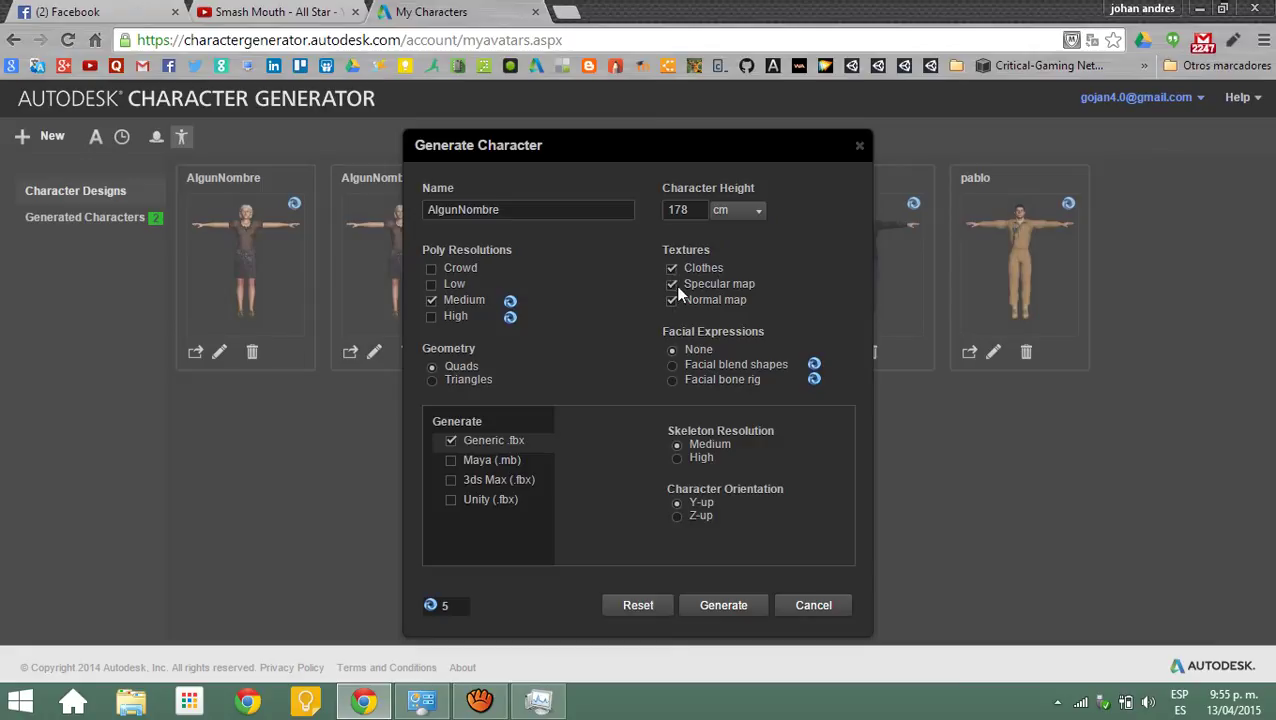
{"action": "left_click", "coordinate": [431, 284]}
{"action": "left_click", "coordinate": [433, 302]}
{"action": "left_click", "coordinate": [433, 301]}
{"action": "left_click", "coordinate": [451, 500]}
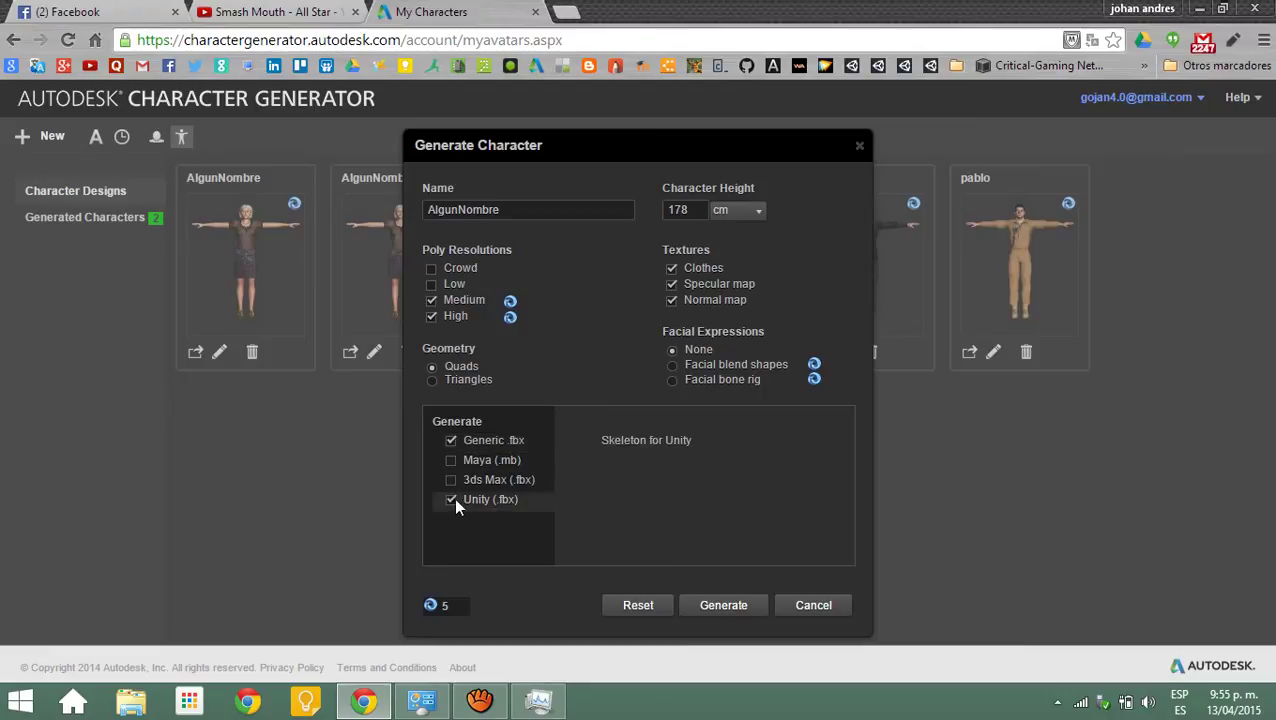
{"action": "left_click", "coordinate": [451, 499]}
{"action": "left_click", "coordinate": [859, 147]}
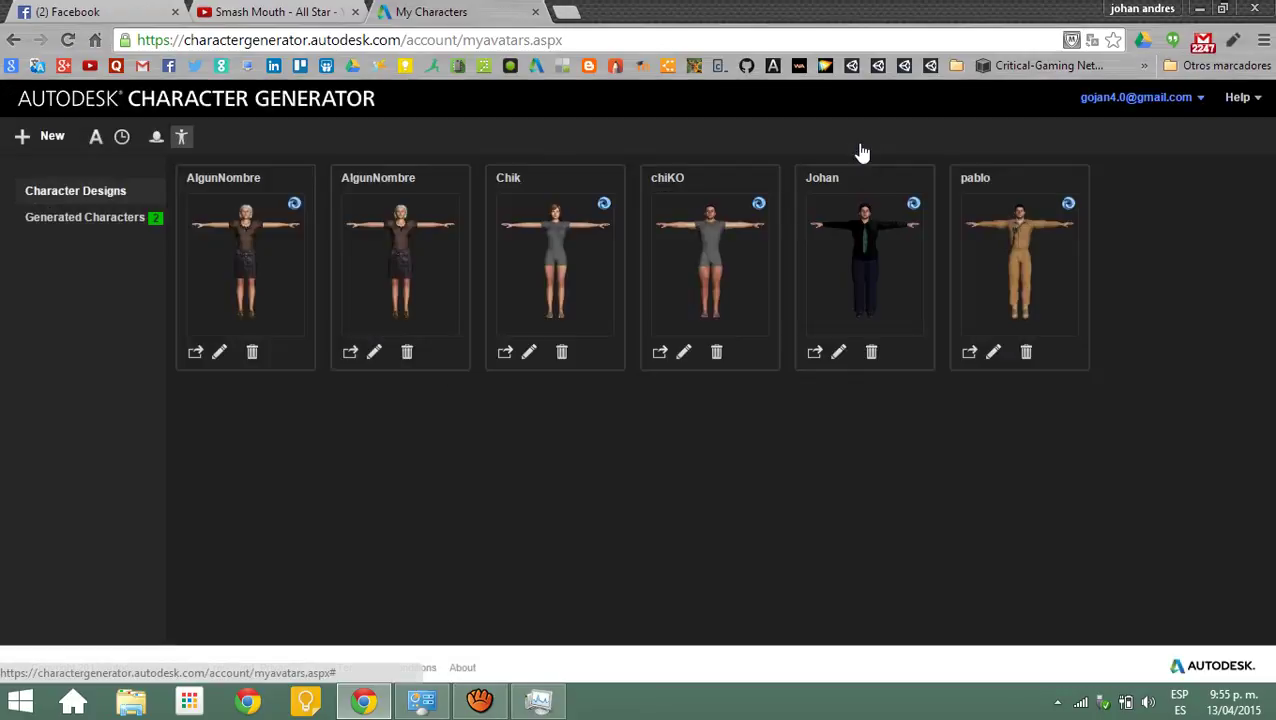
- Review the two AlgunNombre builds' FBX Unity and 3ds Max formats, then bring aTube Catcher forward
{"action": "left_click", "coordinate": [125, 222]}
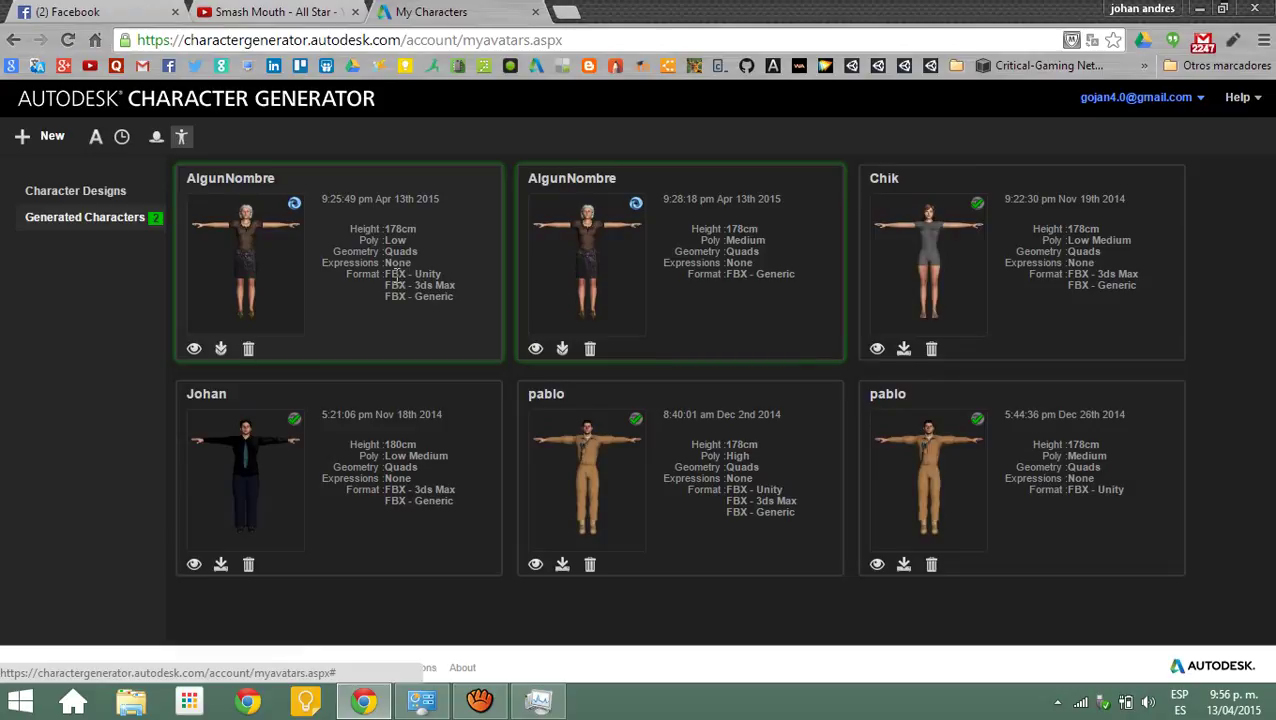
{"action": "left_click_drag", "start_coordinate": [386, 273], "coordinate": [443, 273]}
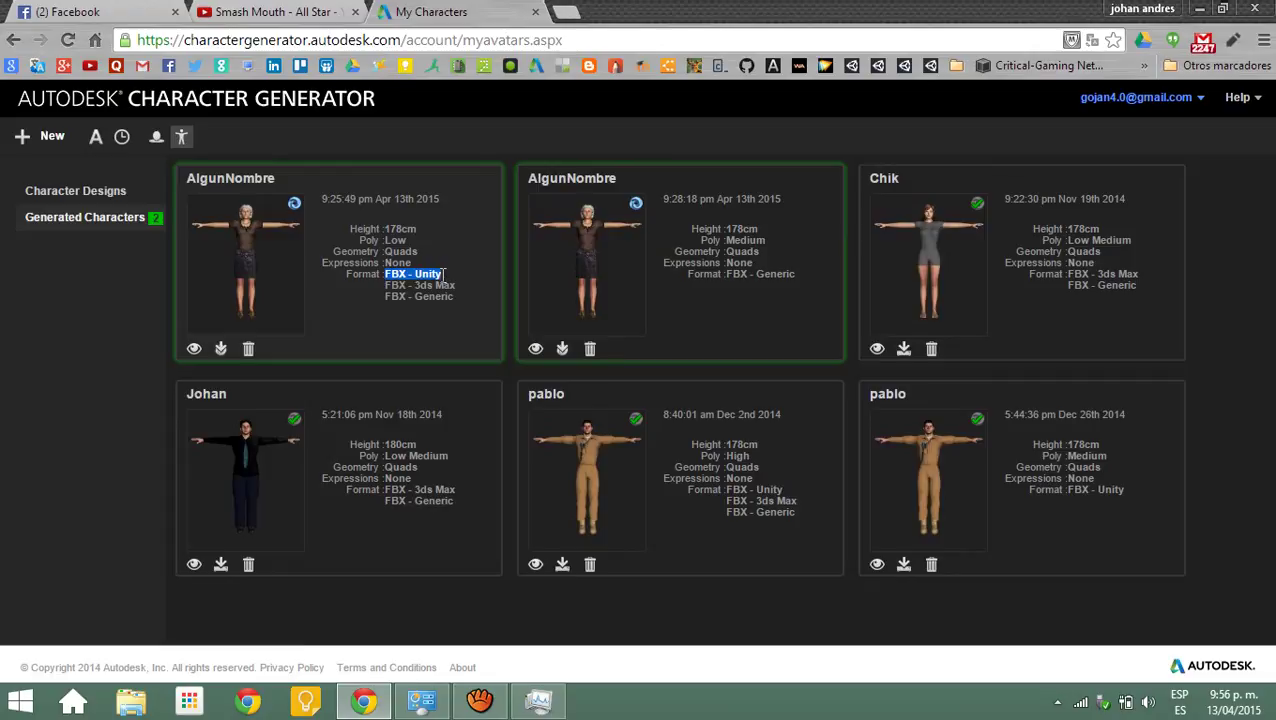
{"action": "left_click_drag", "start_coordinate": [386, 285], "coordinate": [456, 297]}
{"action": "left_click", "coordinate": [381, 310]}
{"action": "mouse_move", "coordinate": [480, 701]}
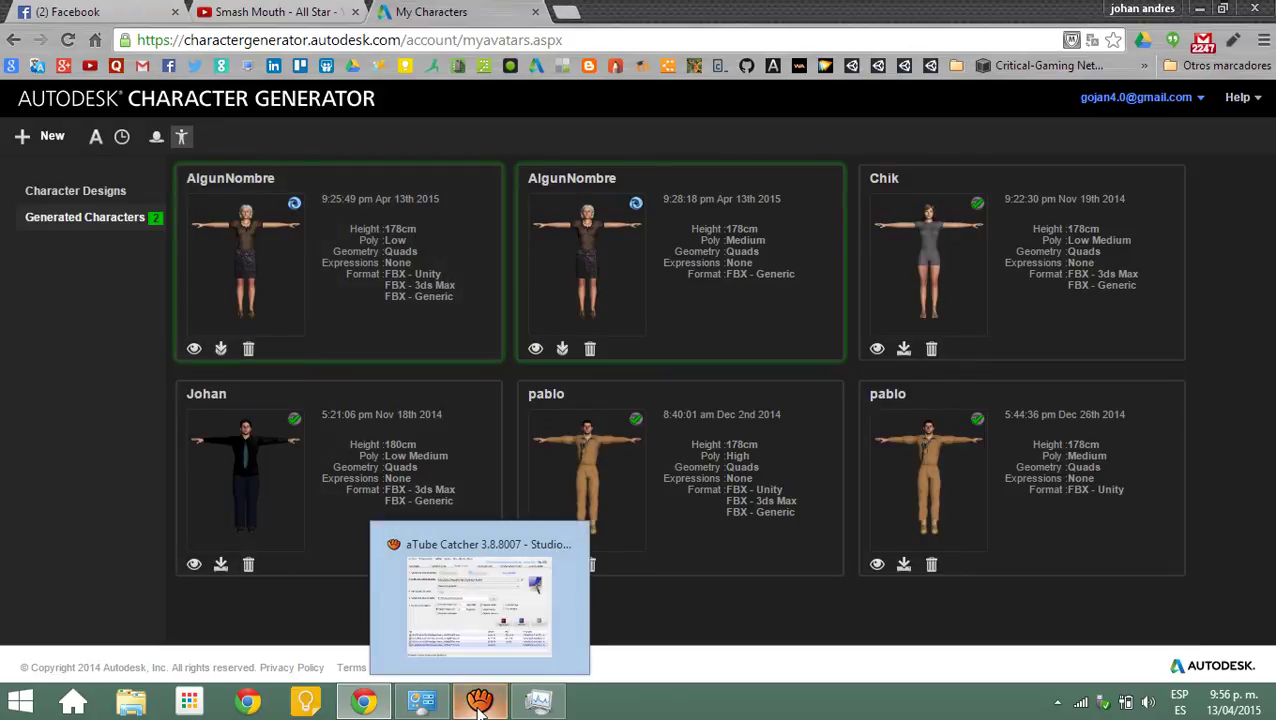
{"action": "left_click", "coordinate": [480, 590]}
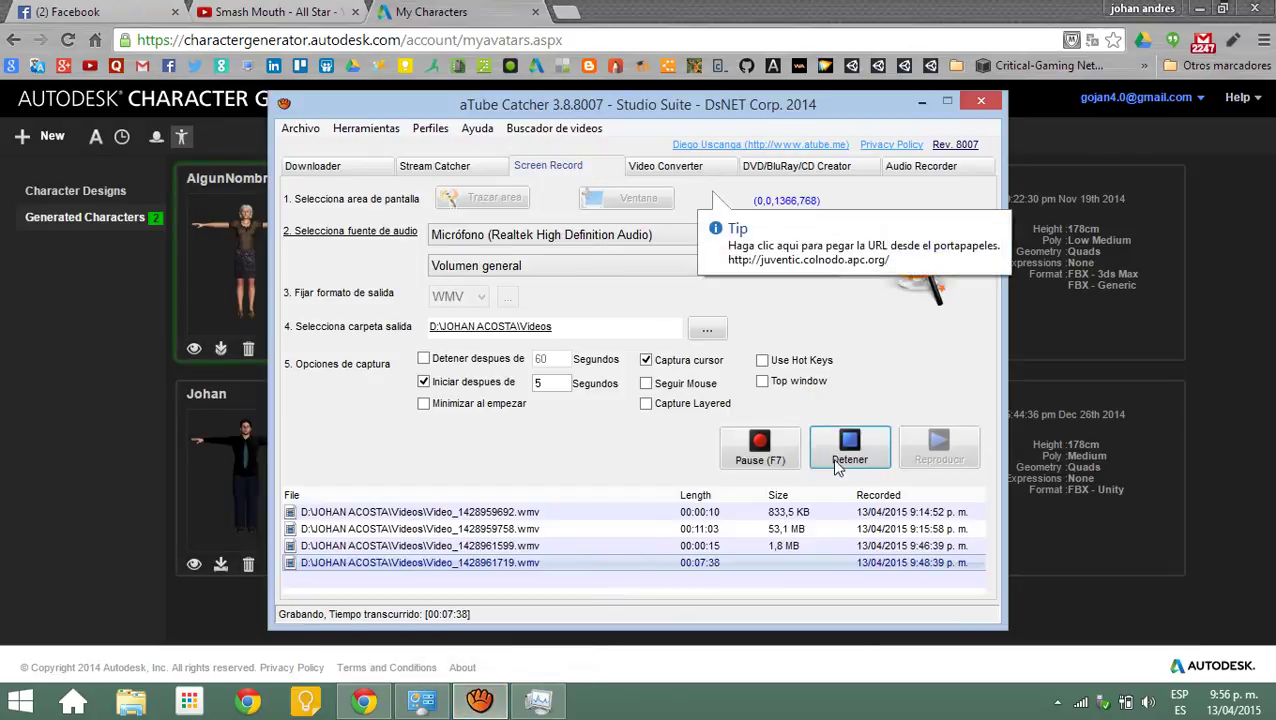